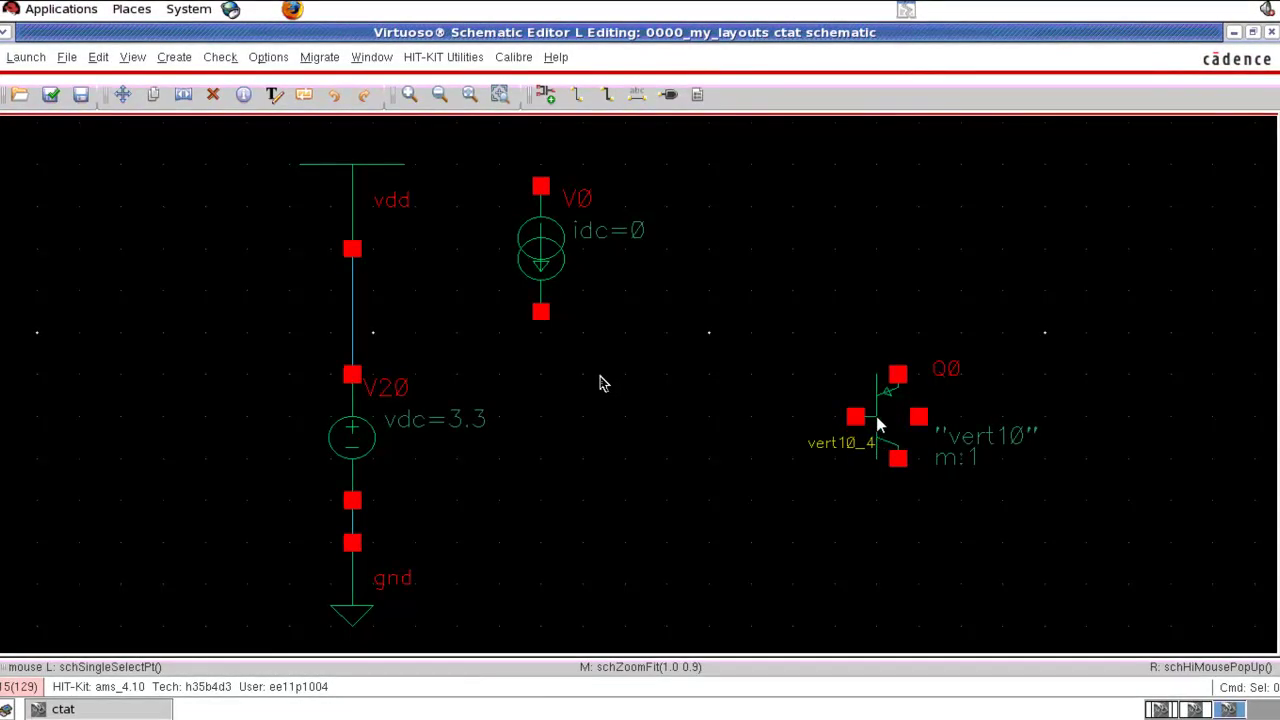
Move transistor Q0 slightly closer to the supply source and draw a horizontal wire stub out from its base.
left_click_drag(877, 423, 813, 444)
left_click(678, 396)
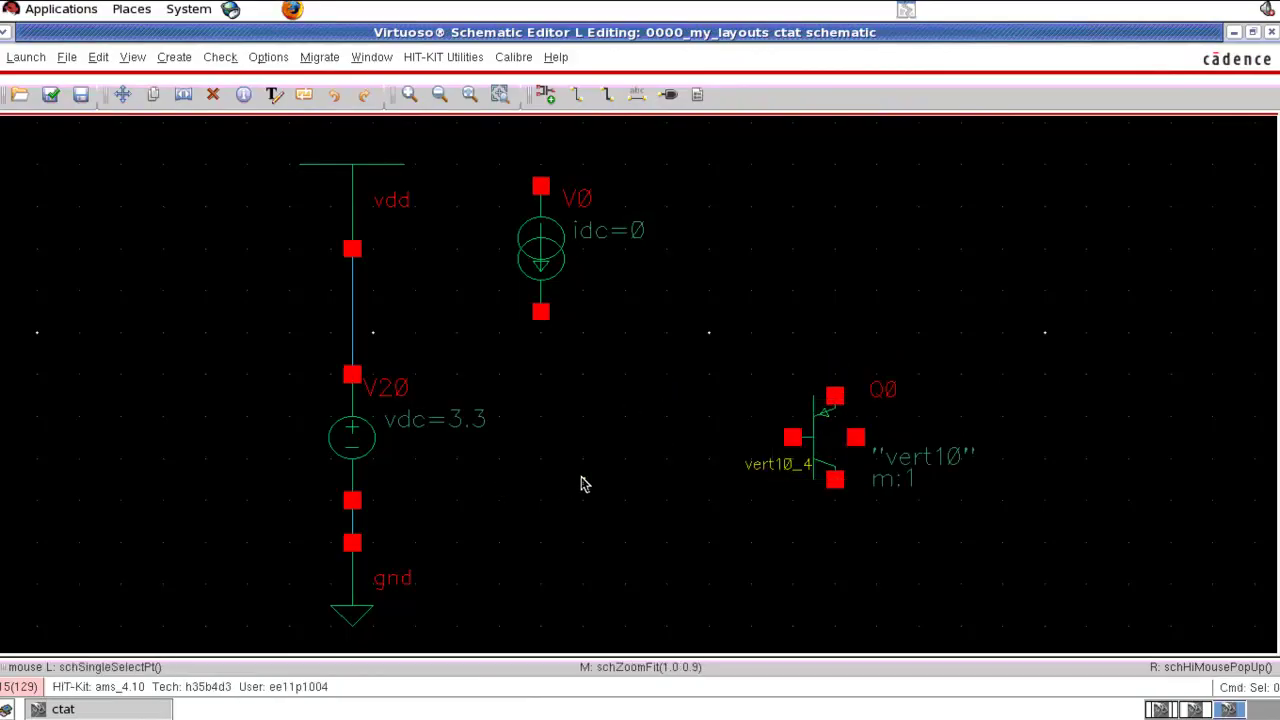
key("w")
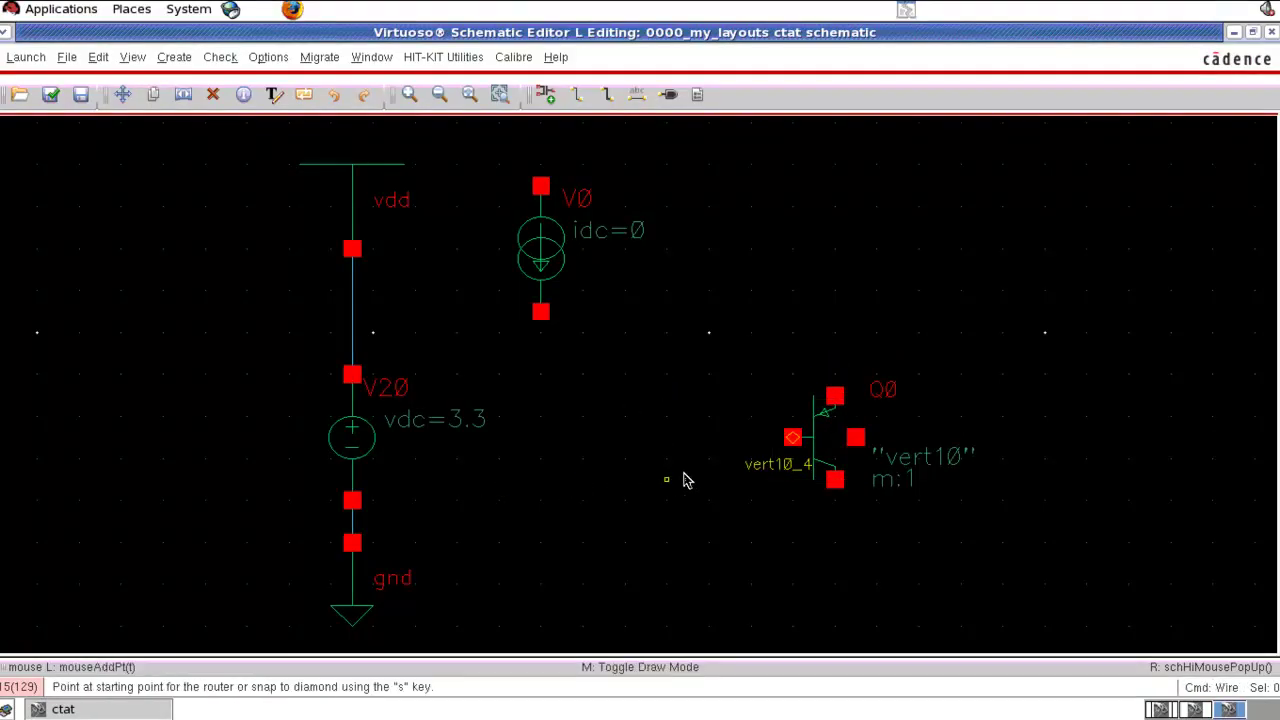
left_click(792, 437)
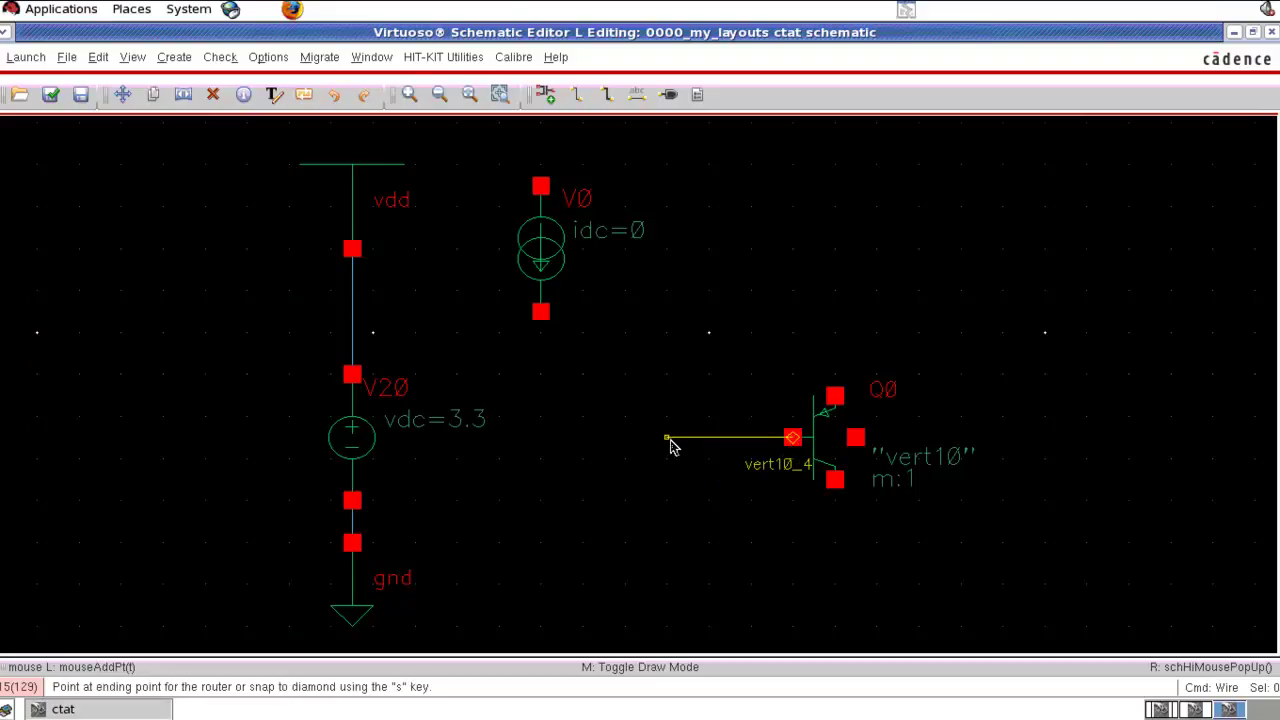
double_click(672, 441)
Draw a wire down from Q0's collector and route its bulk terminal around to that wire's lower end.
left_click(835, 481)
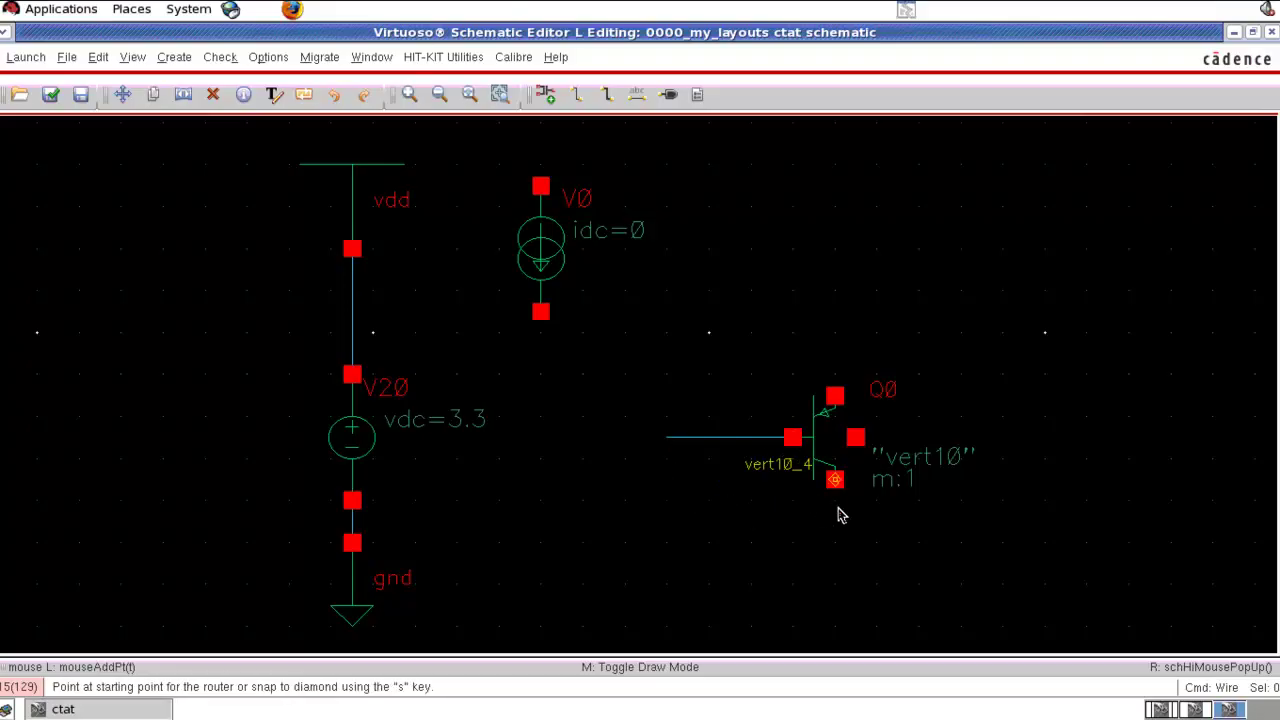
double_click(835, 562)
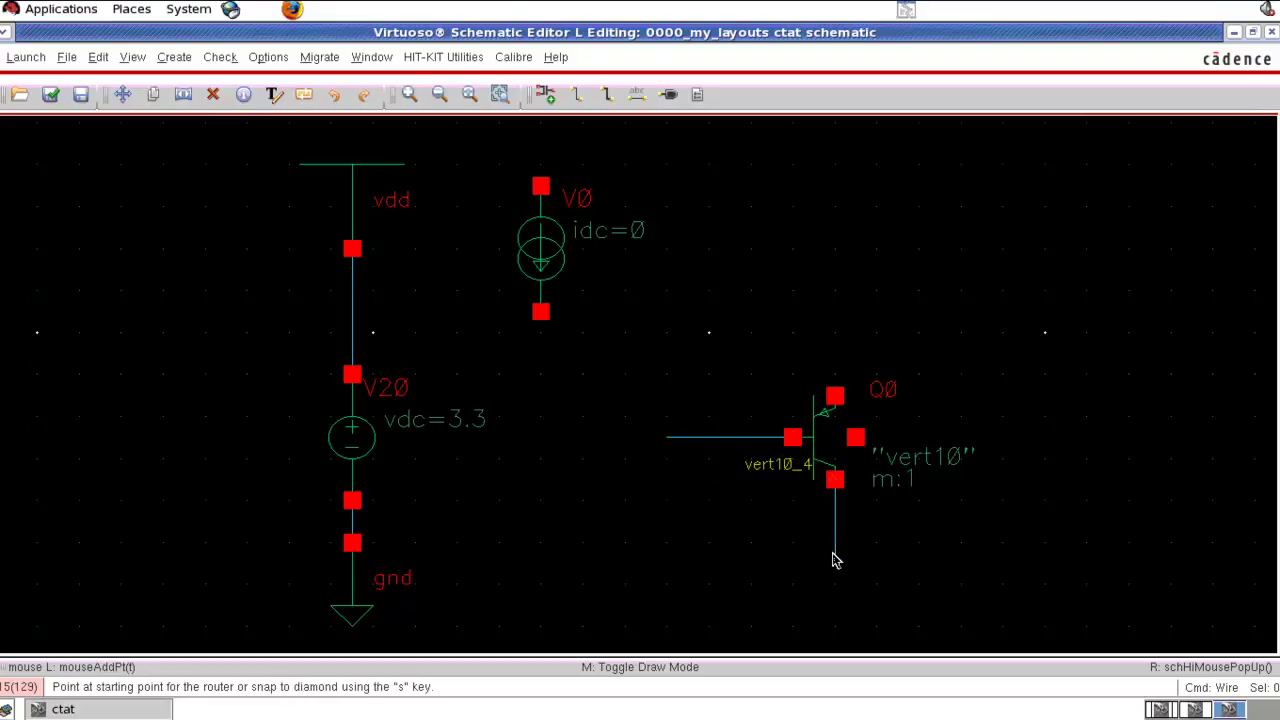
left_click(856, 437)
left_click(980, 441)
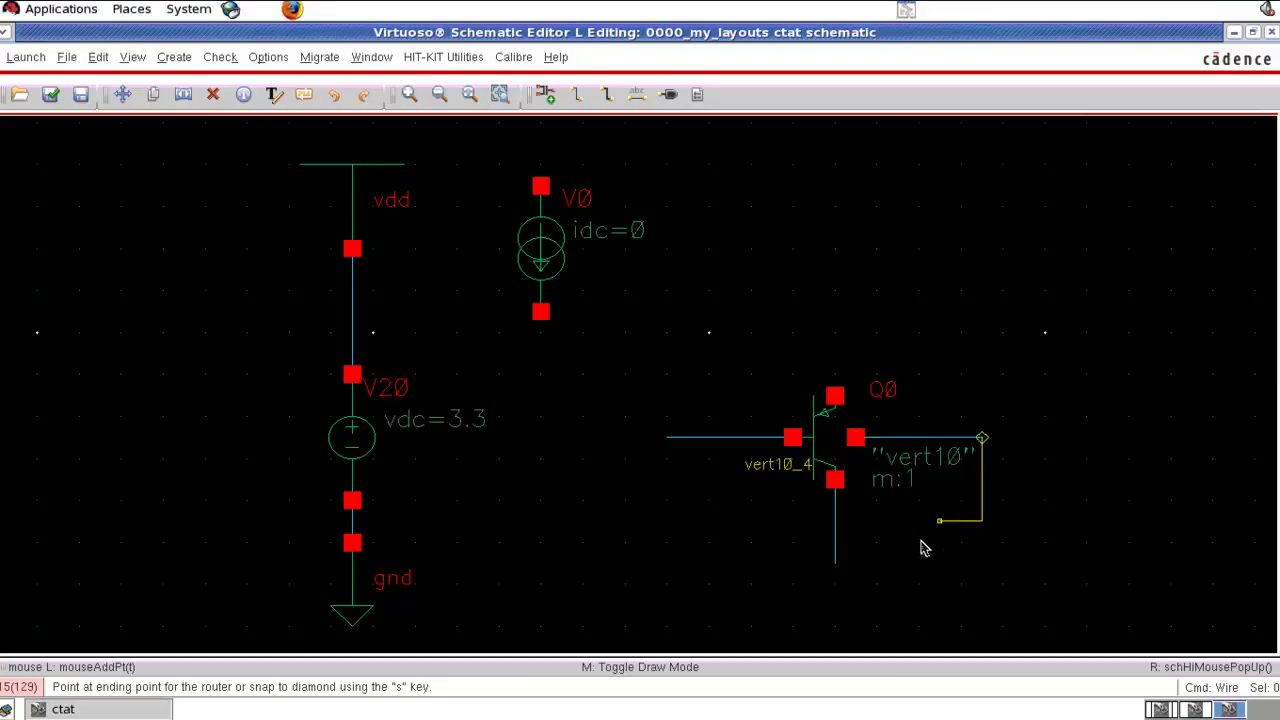
double_click(836, 564)
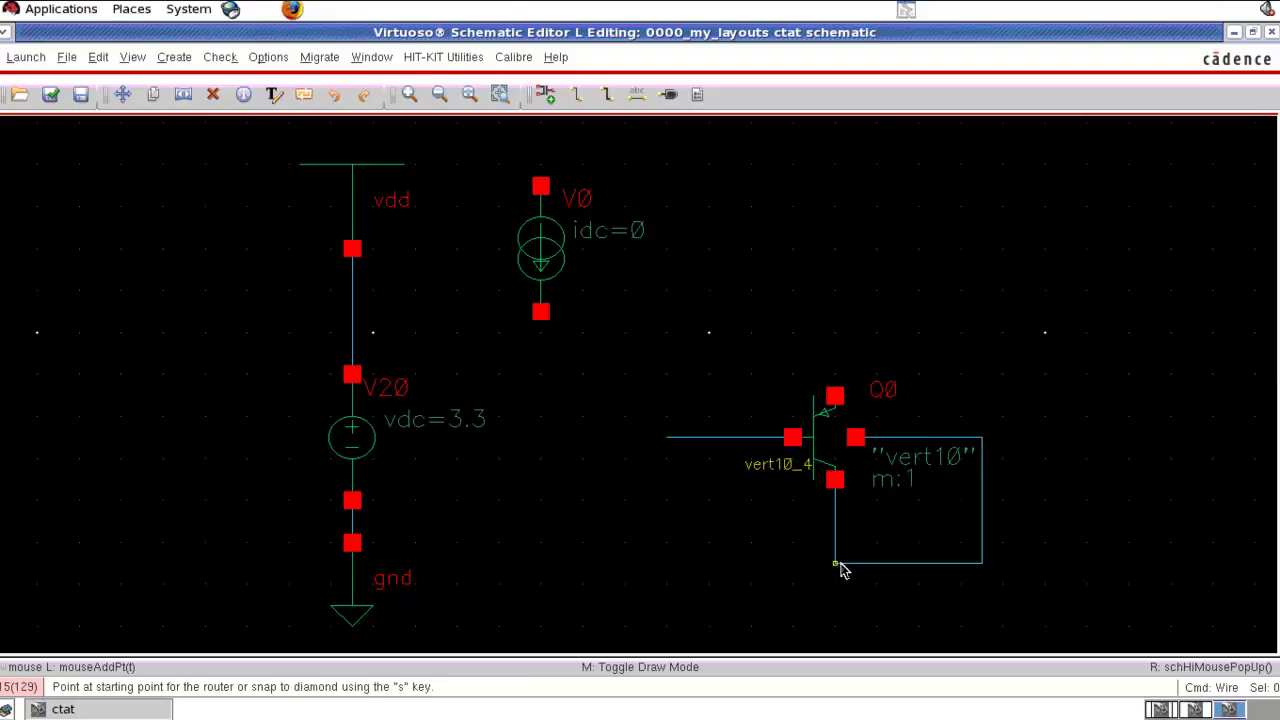
key("Escape")
Copy the gnd symbol onto the lower end of Q0's collector wire and onto the free end of its base wire.
left_click(365, 620)
key("c")
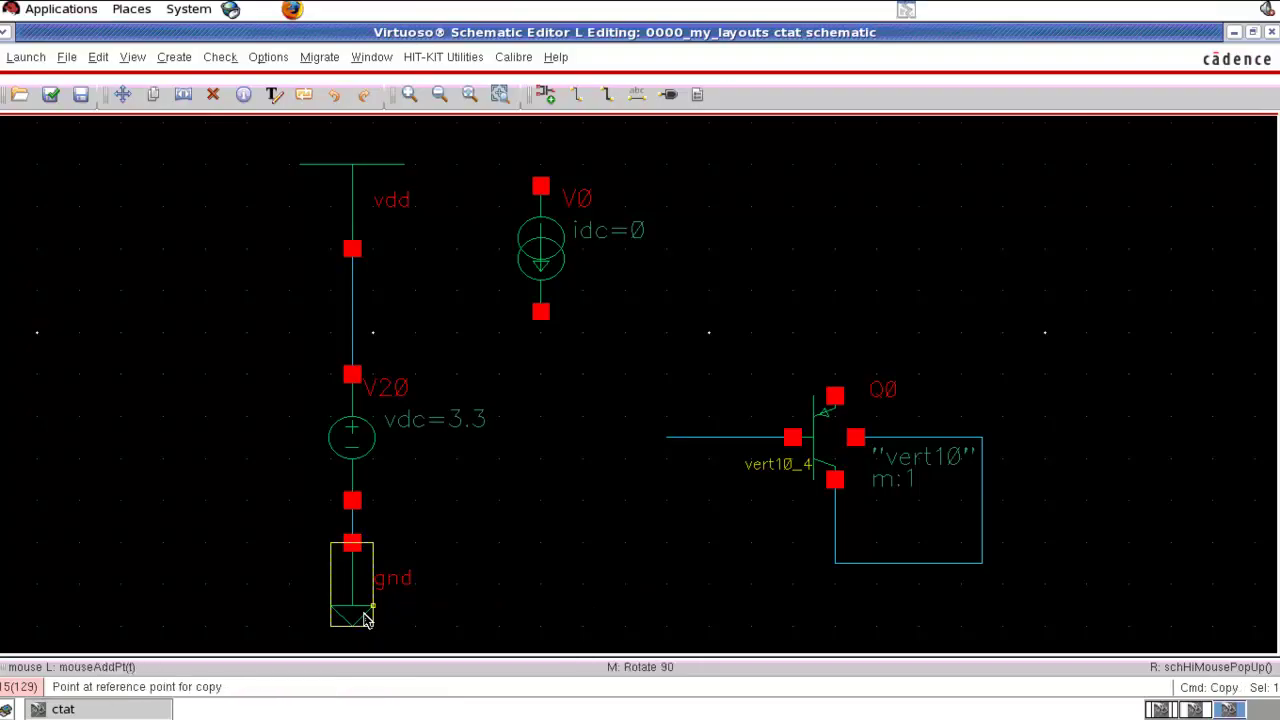
left_click(365, 620)
left_click(845, 635)
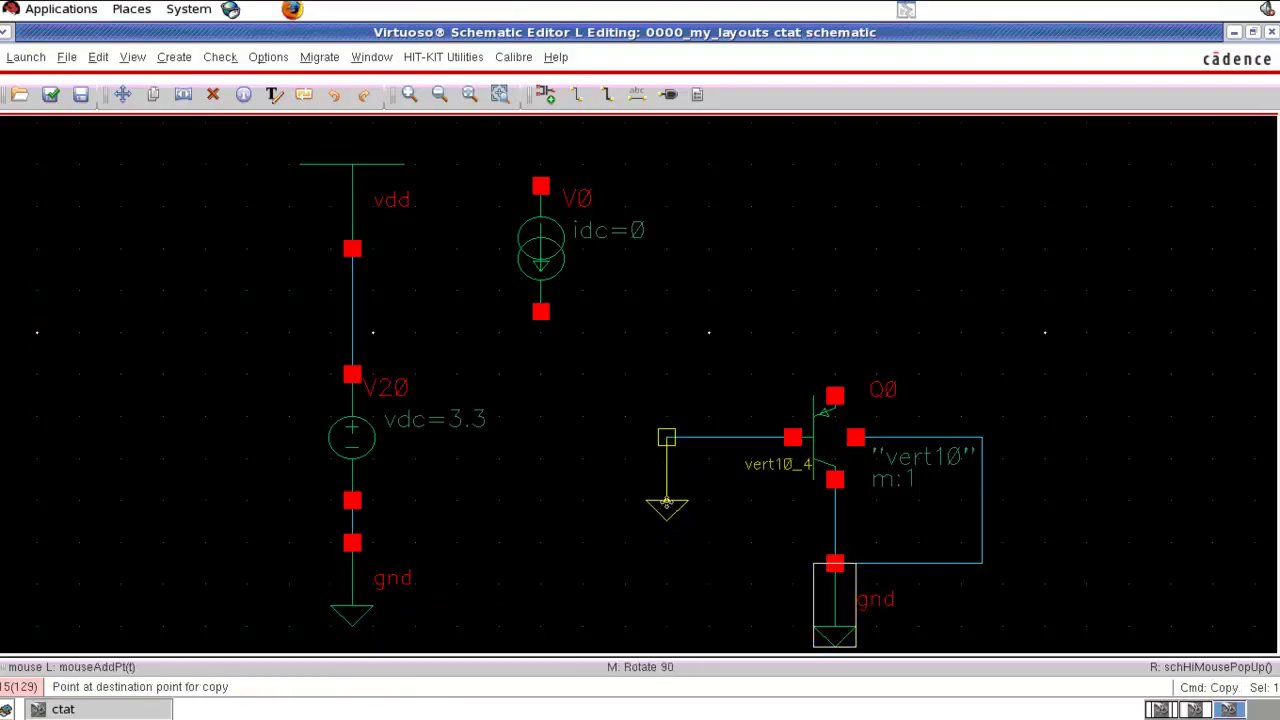
left_click(667, 480)
key("Escape")
Move the idc current source above Q0's emitter and copy the vdd symbol onto the source's upper terminal.
left_click_drag(540, 245, 837, 240)
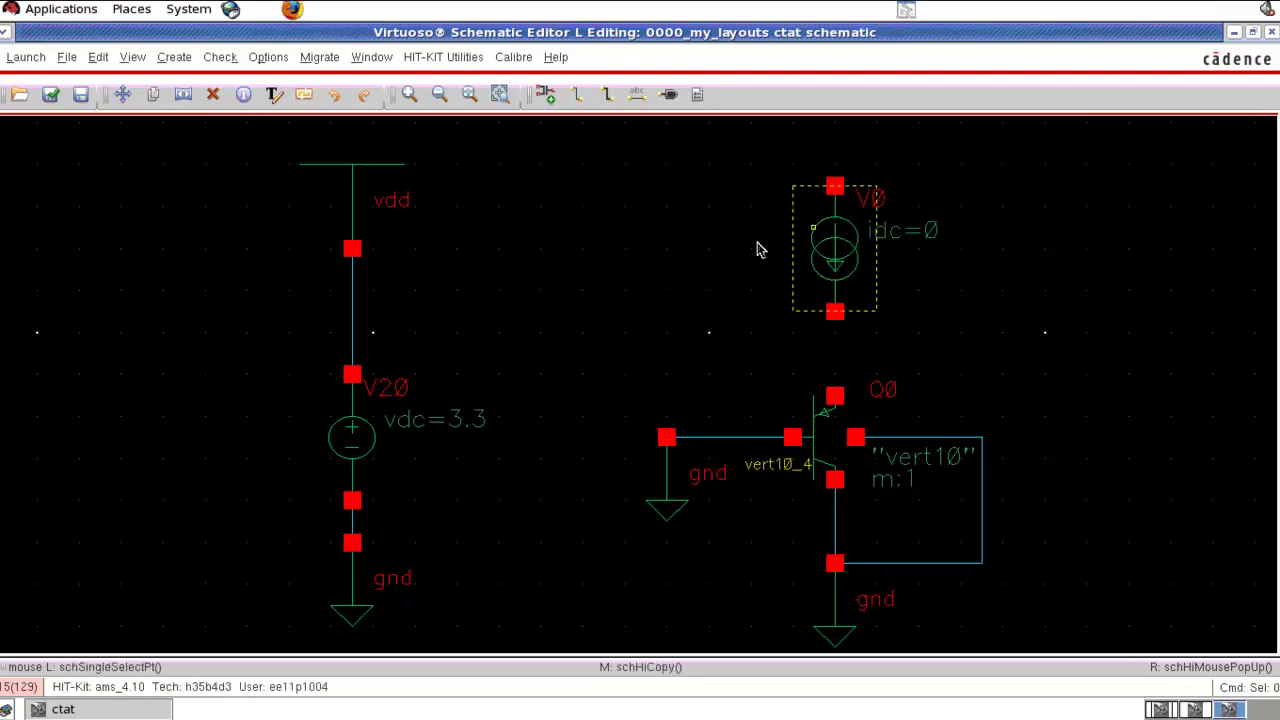
left_click(388, 187)
key("c")
left_click(388, 187)
key("Up")
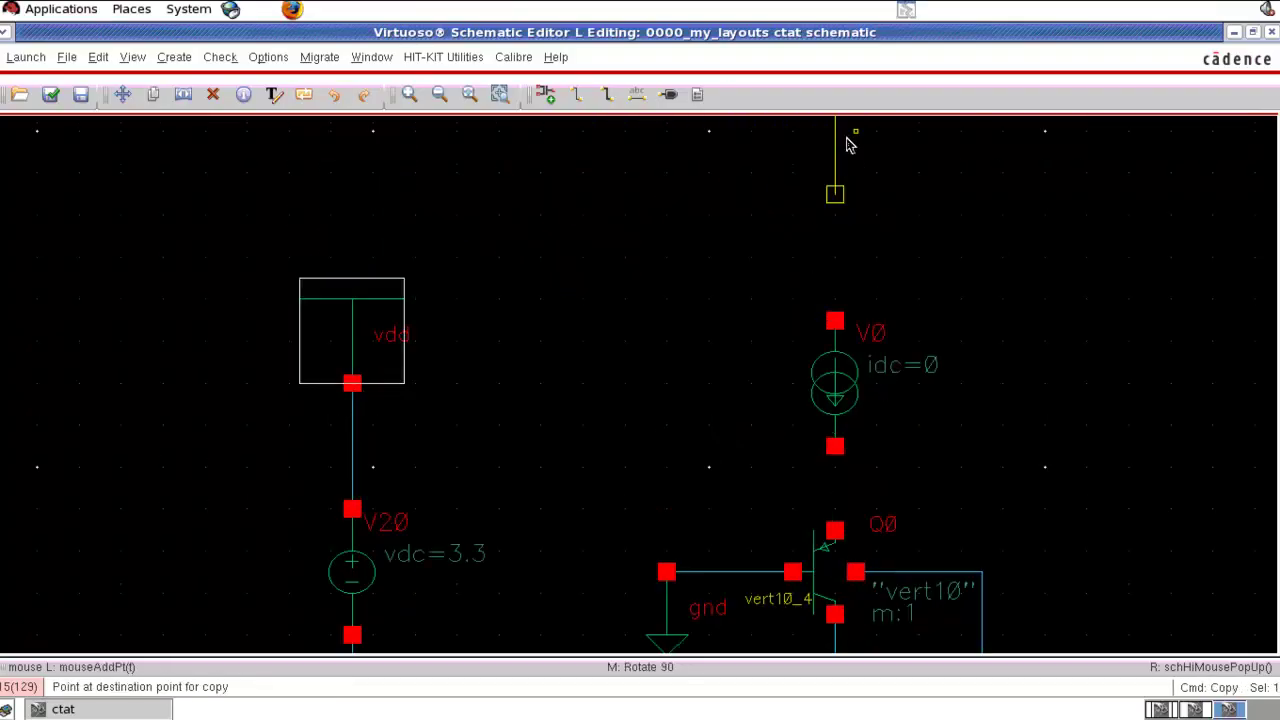
left_click(856, 273)
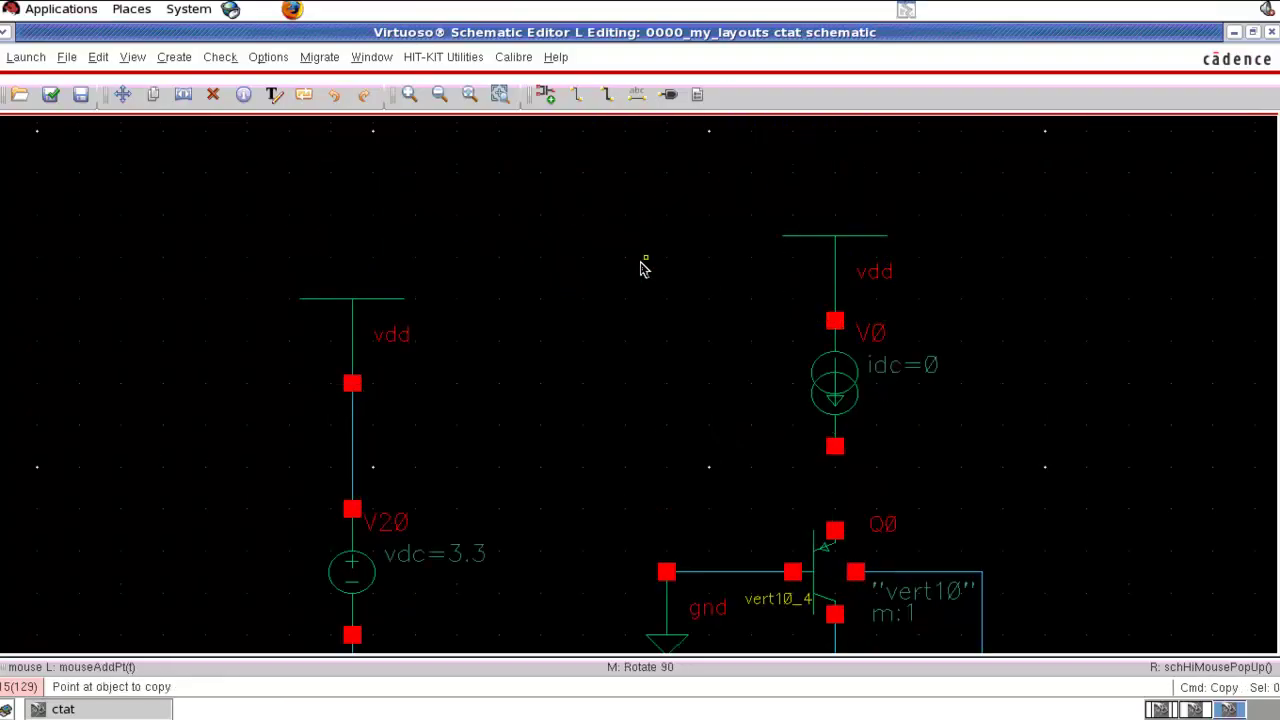
key("Escape")
Wire the current source's lower terminal to Q0's emitter.
key("f")
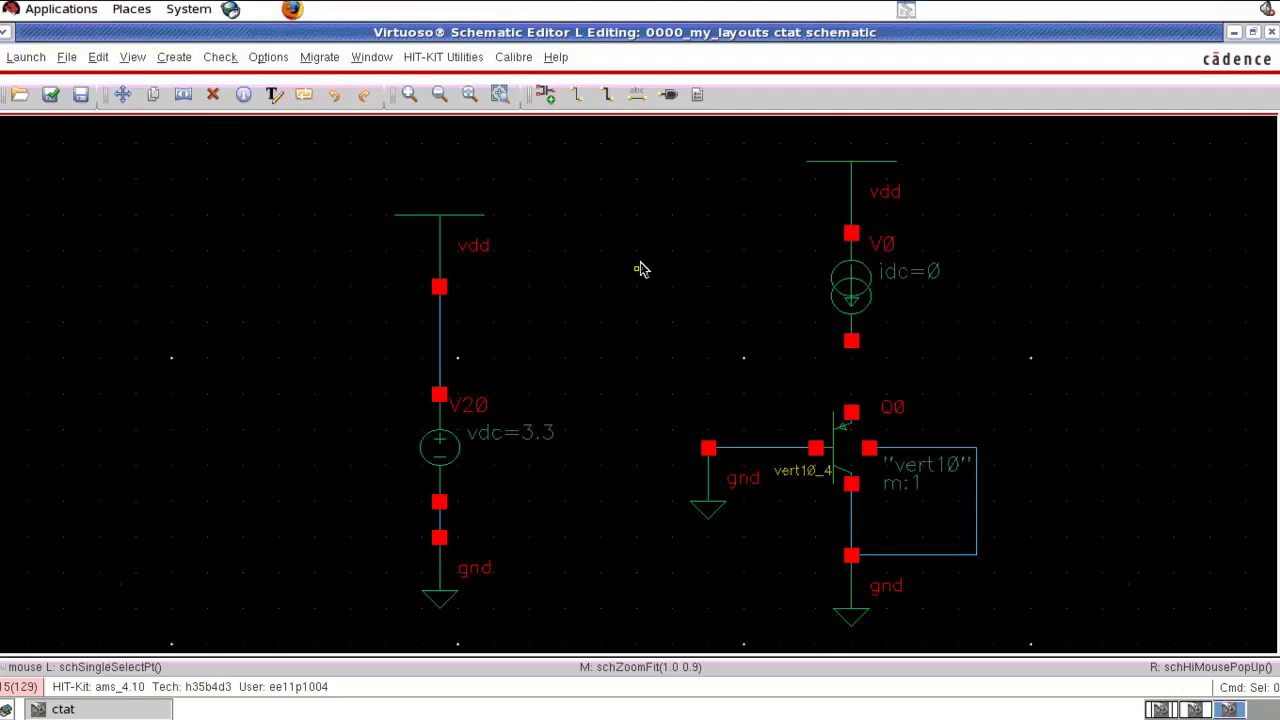
key("w")
left_click(851, 341)
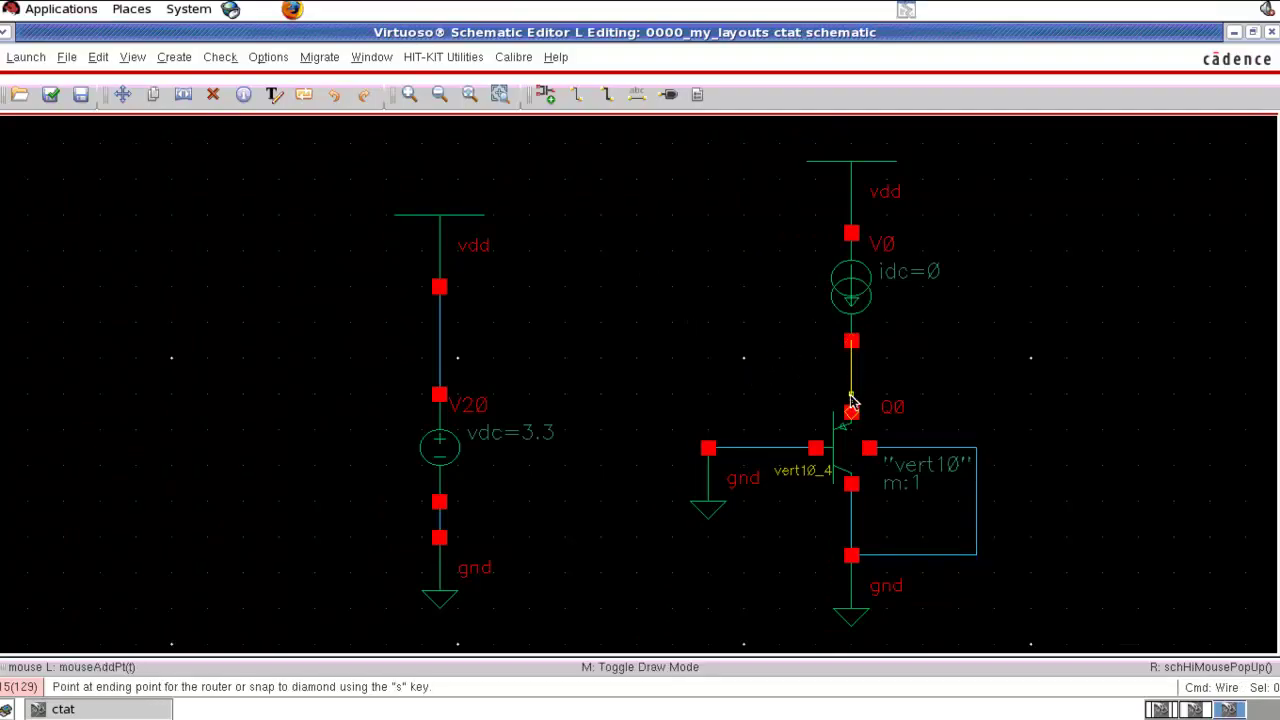
left_click(851, 408)
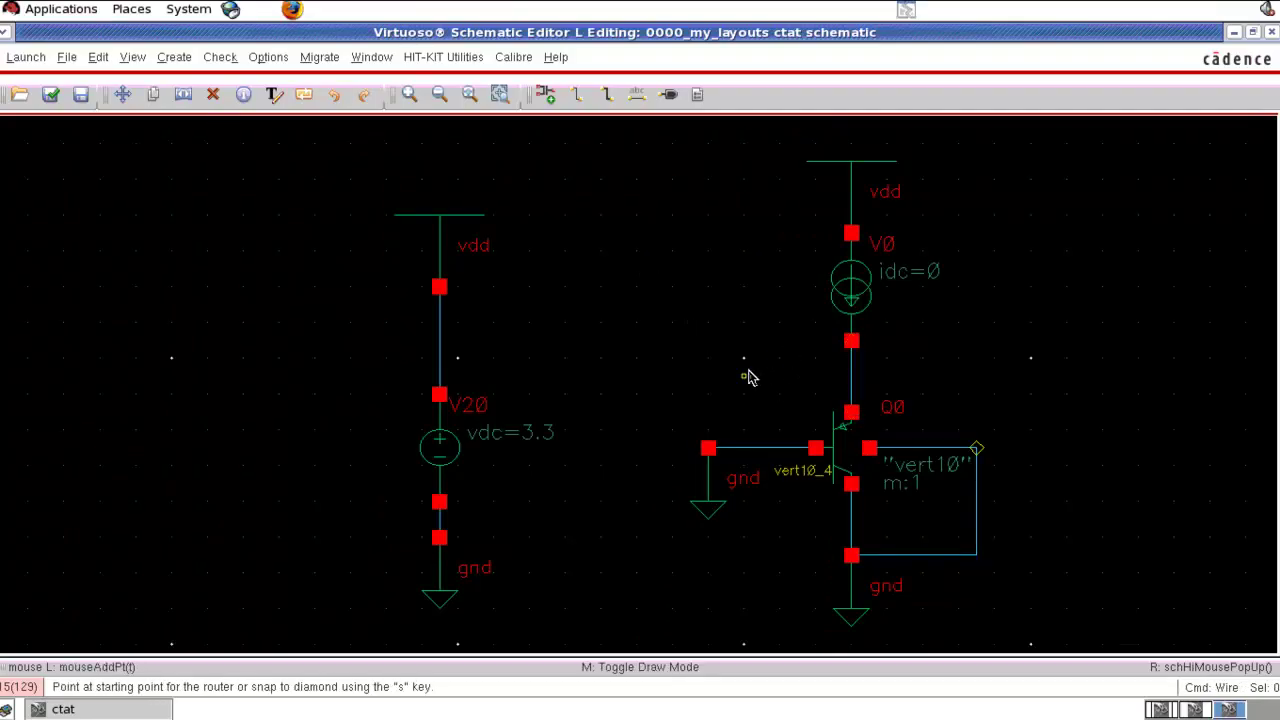
left_click(840, 309)
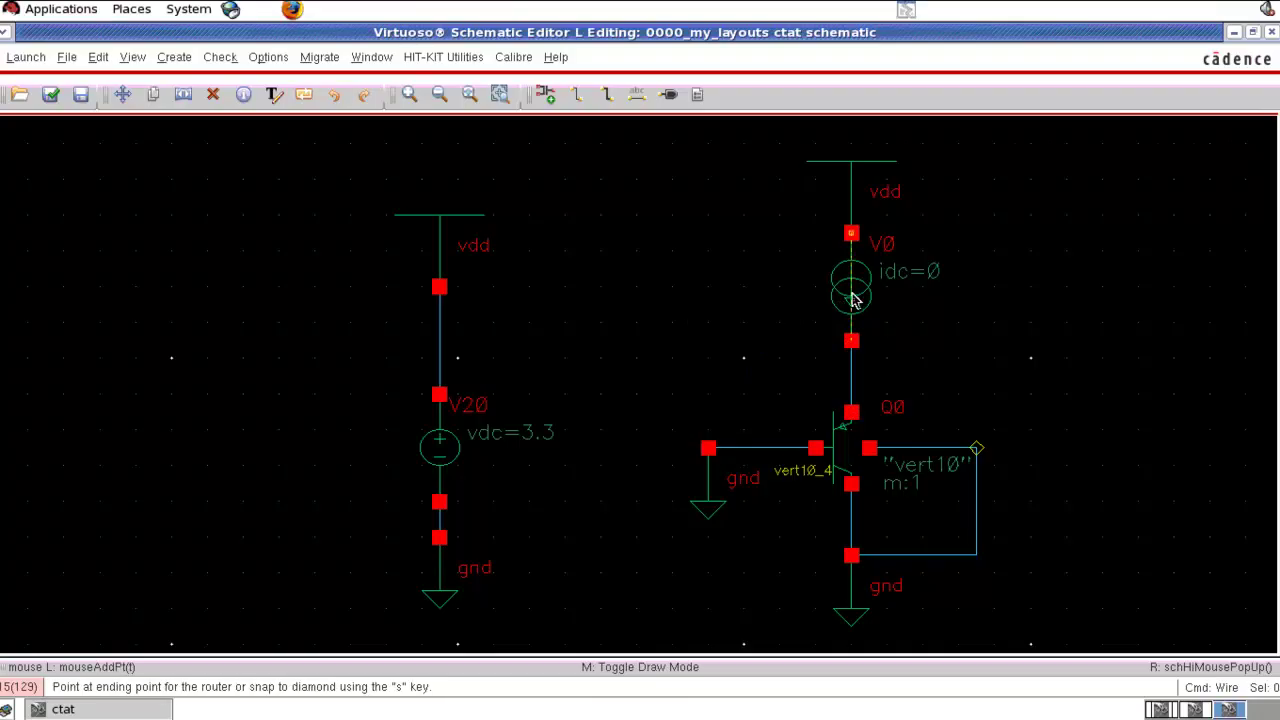
key("Escape")
Set the DC current of current source V0 to 5u A.
left_click(851, 291)
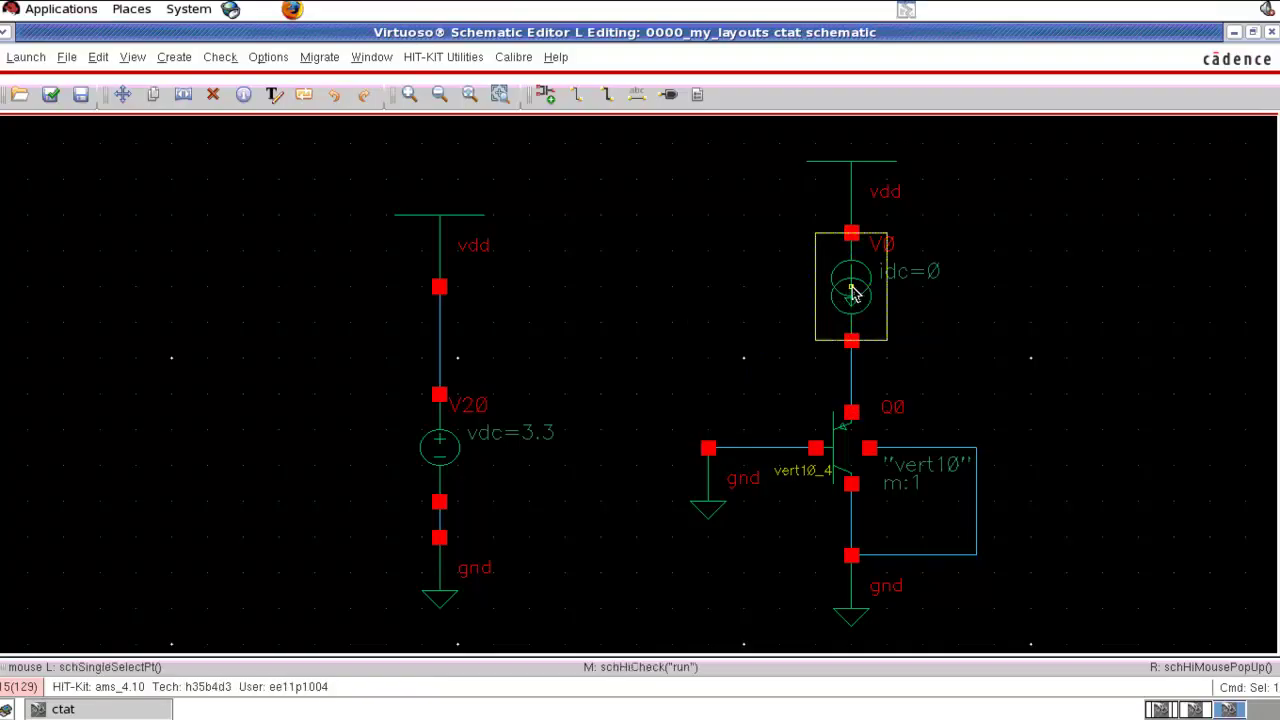
key("q")
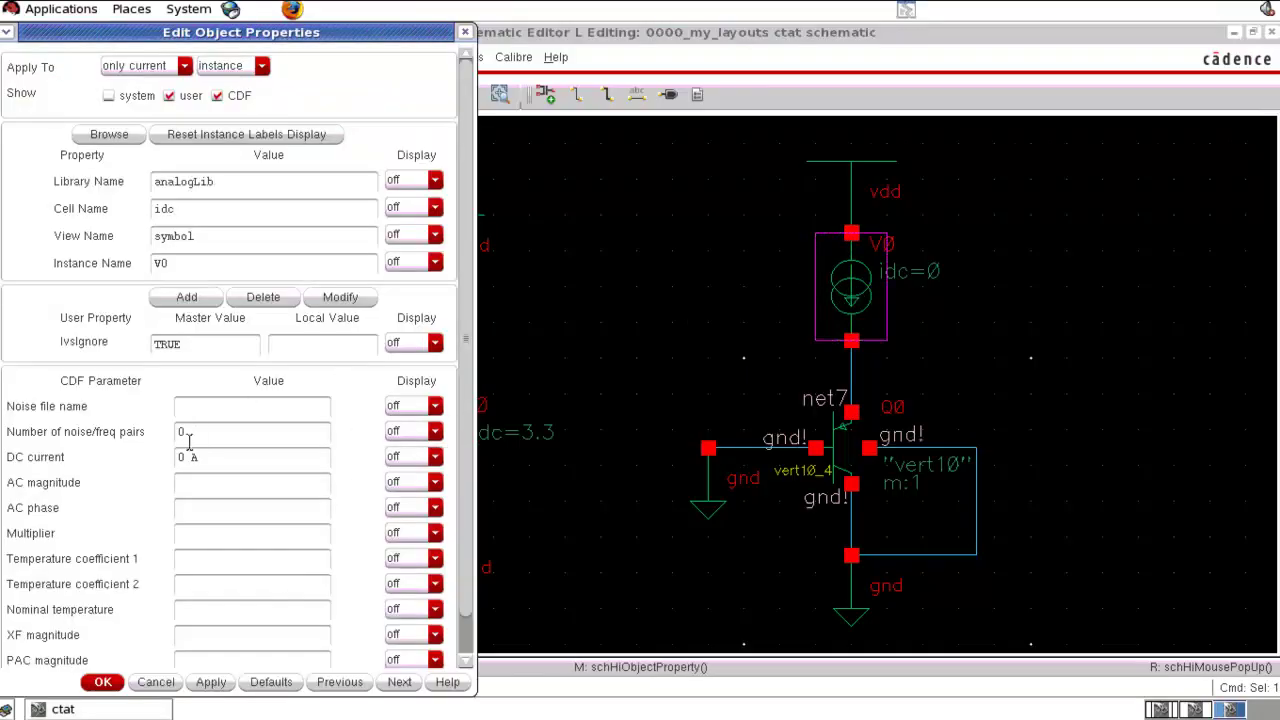
left_click_drag(205, 461, 172, 458)
type("5u A")
left_click(227, 510)
left_click(96, 681)
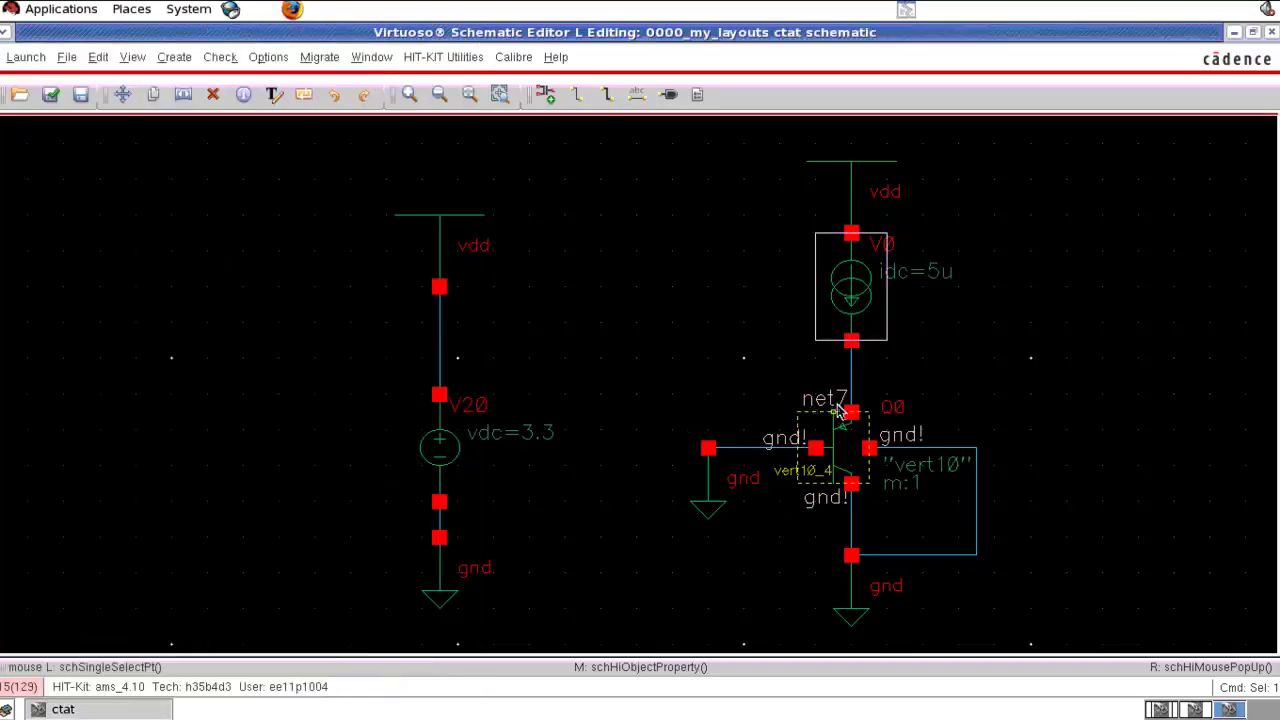
Draw a horizontal output wire branching off the connection between the current source and Q0's emitter.
key("w")
left_click(851, 377)
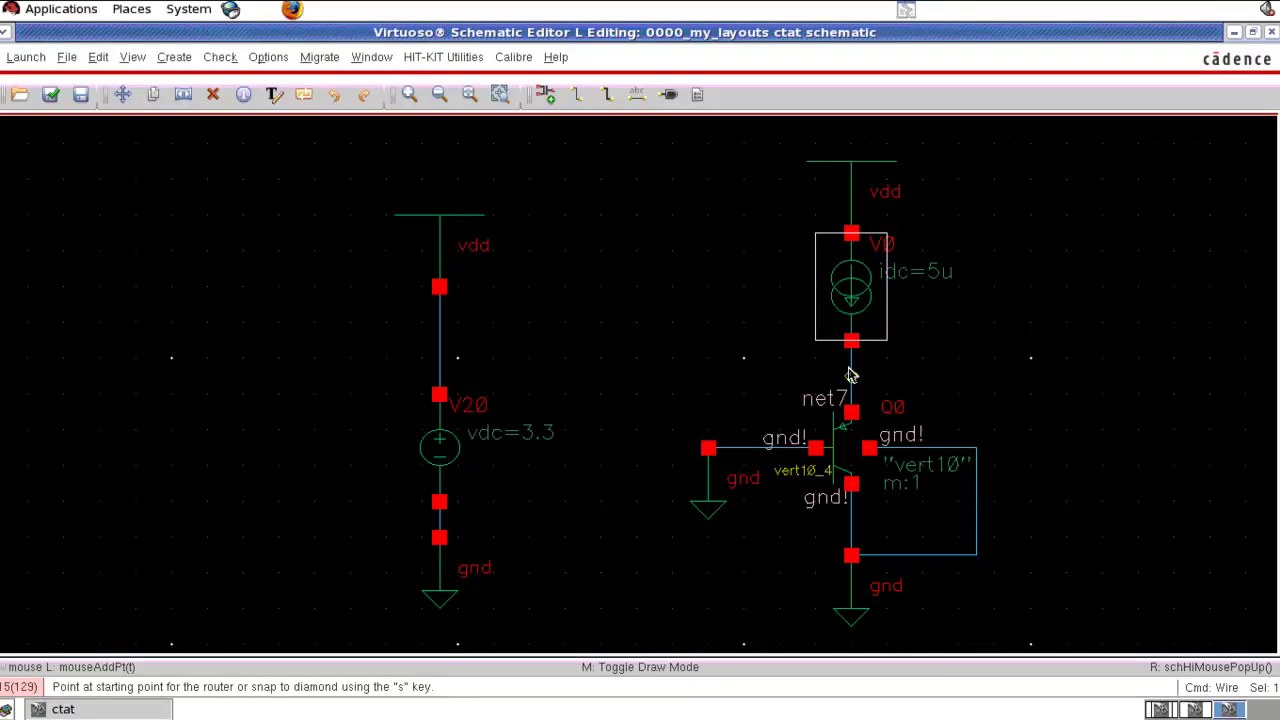
double_click(1139, 380)
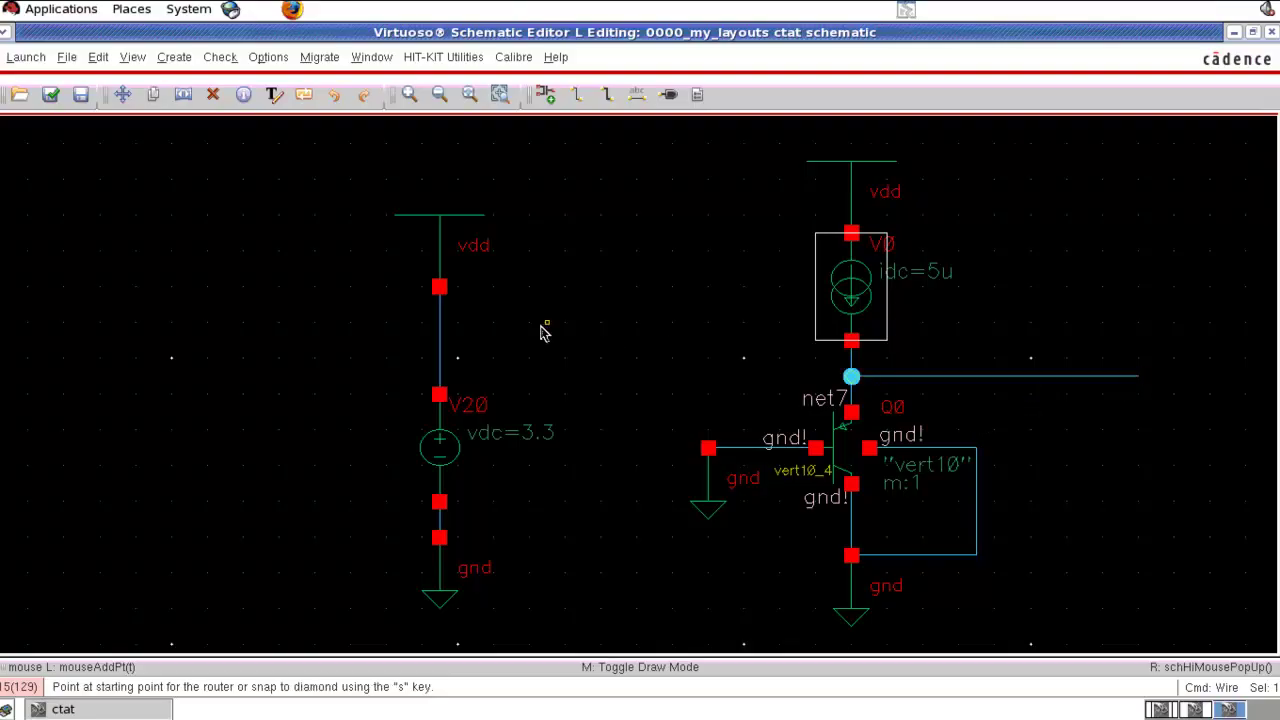
Check and save the schematic, dismissing the check report.
key("shift+x")
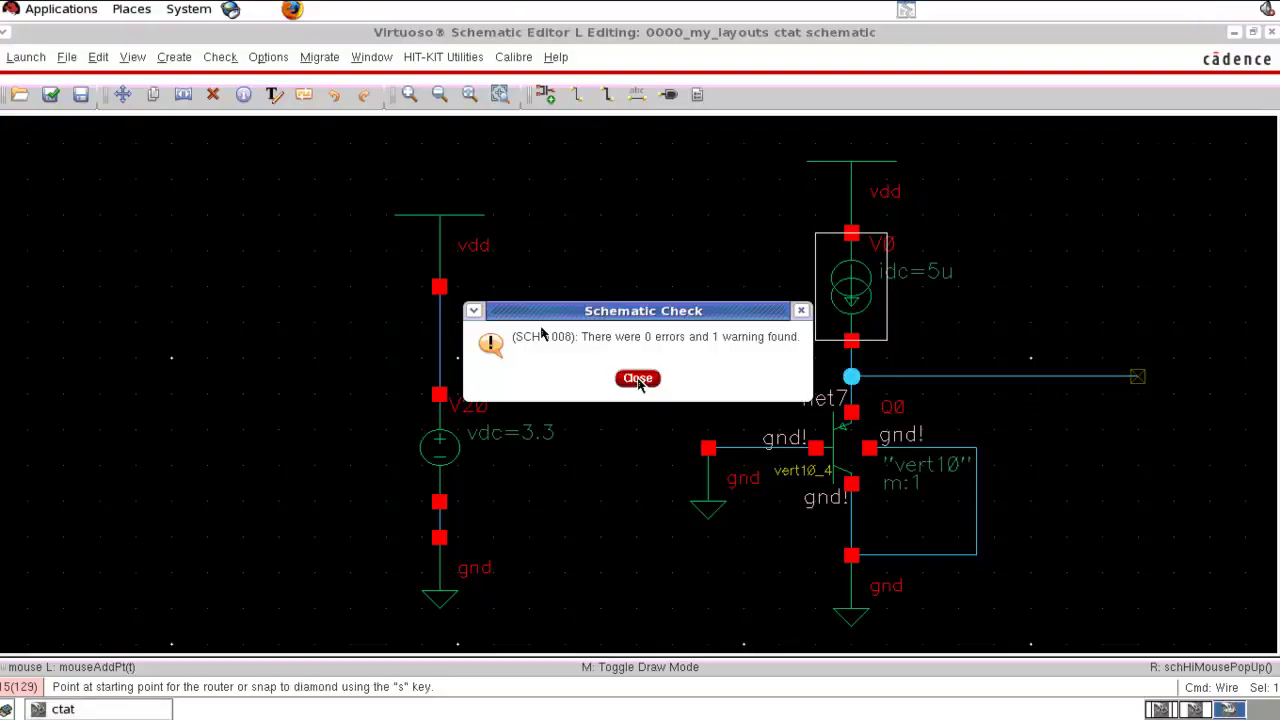
left_click(628, 381)
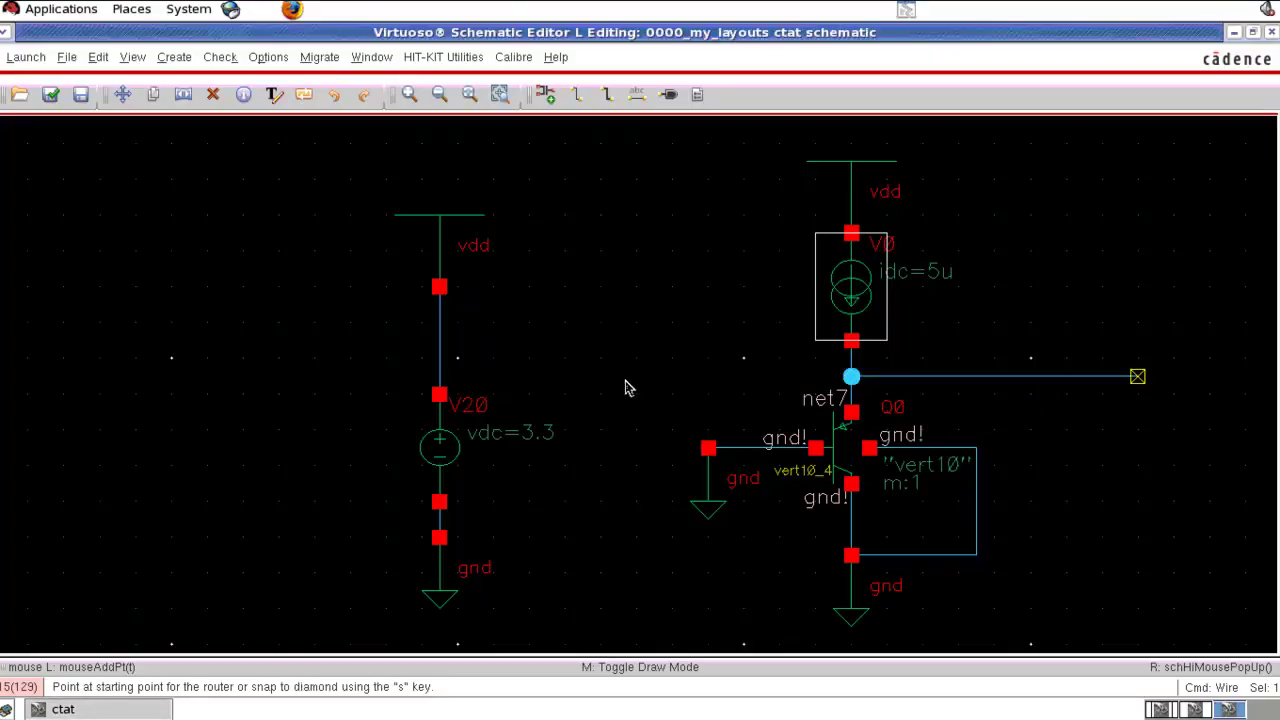
left_click(600, 306)
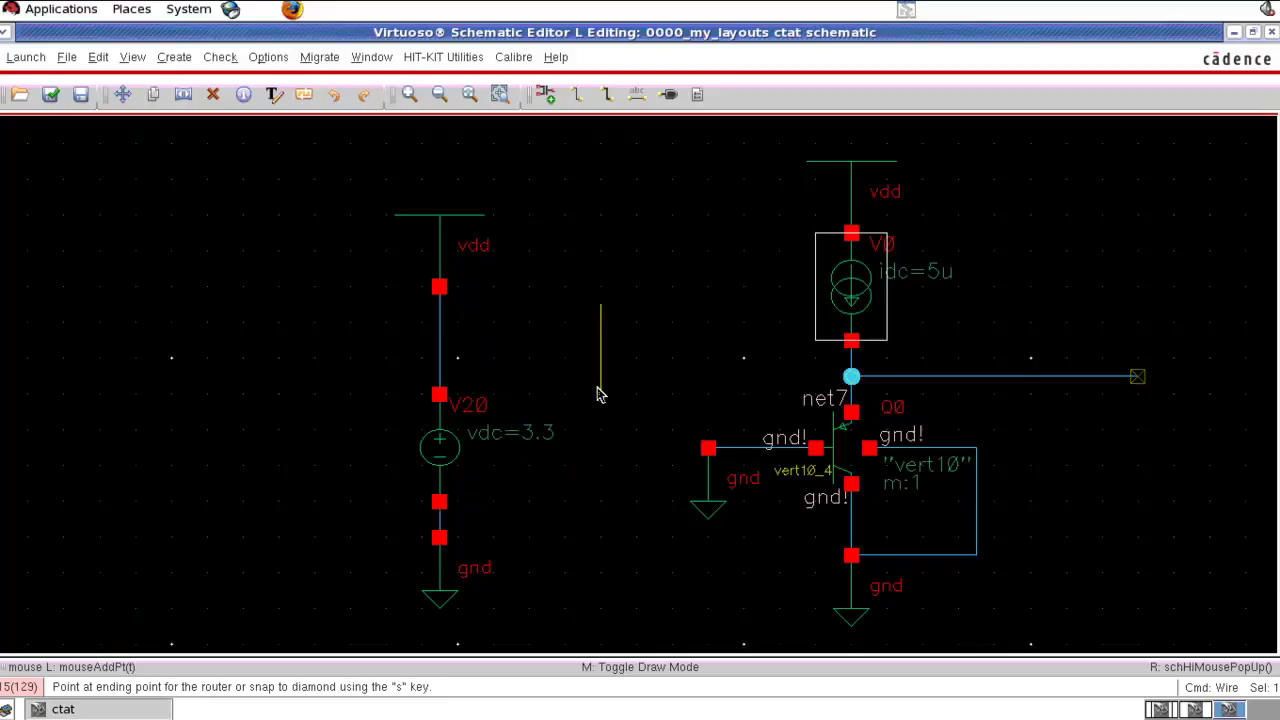
key("Escape")
key("shift+x")
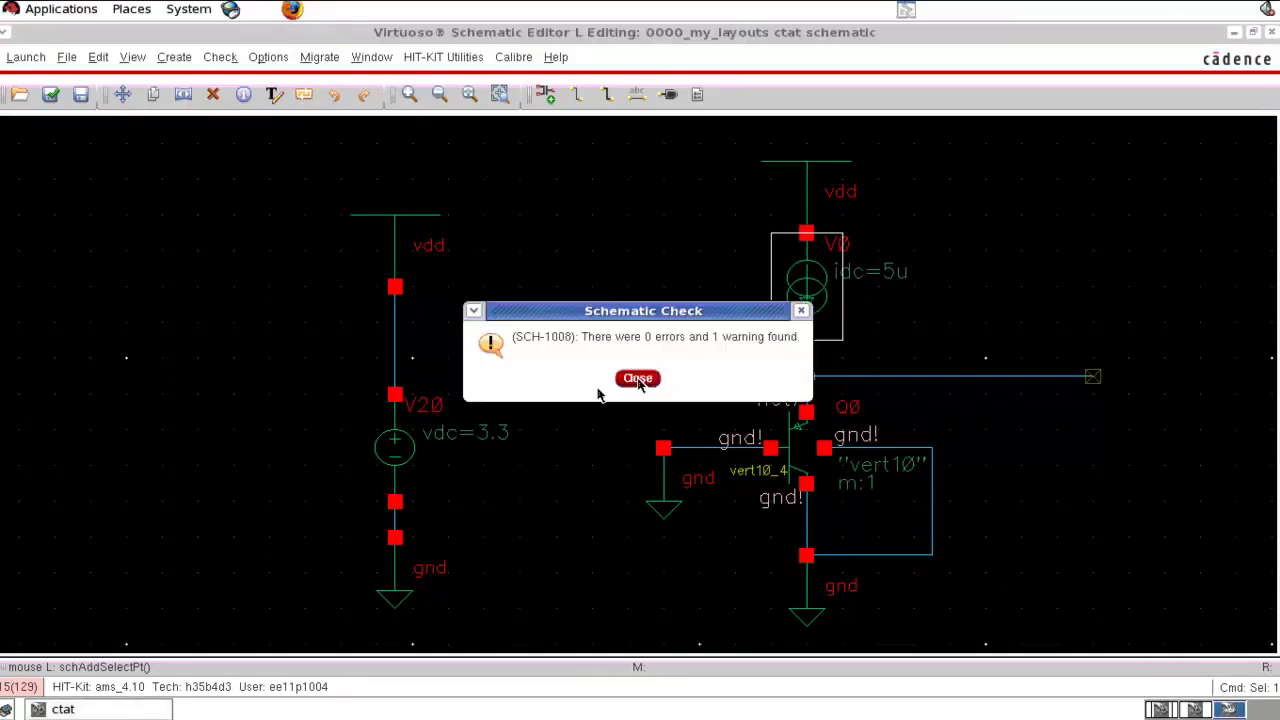
left_click(638, 378)
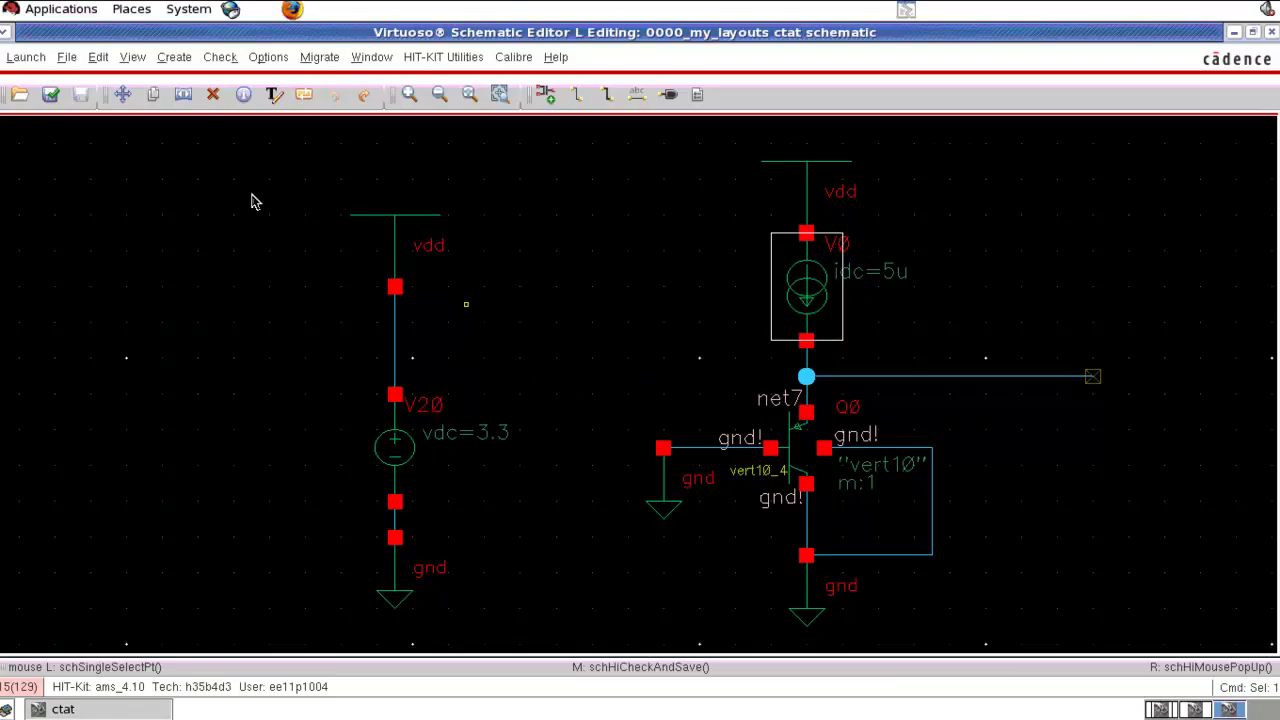
Launch ADE L and choose a dc analysis that saves the DC operating point.
left_click(27, 60)
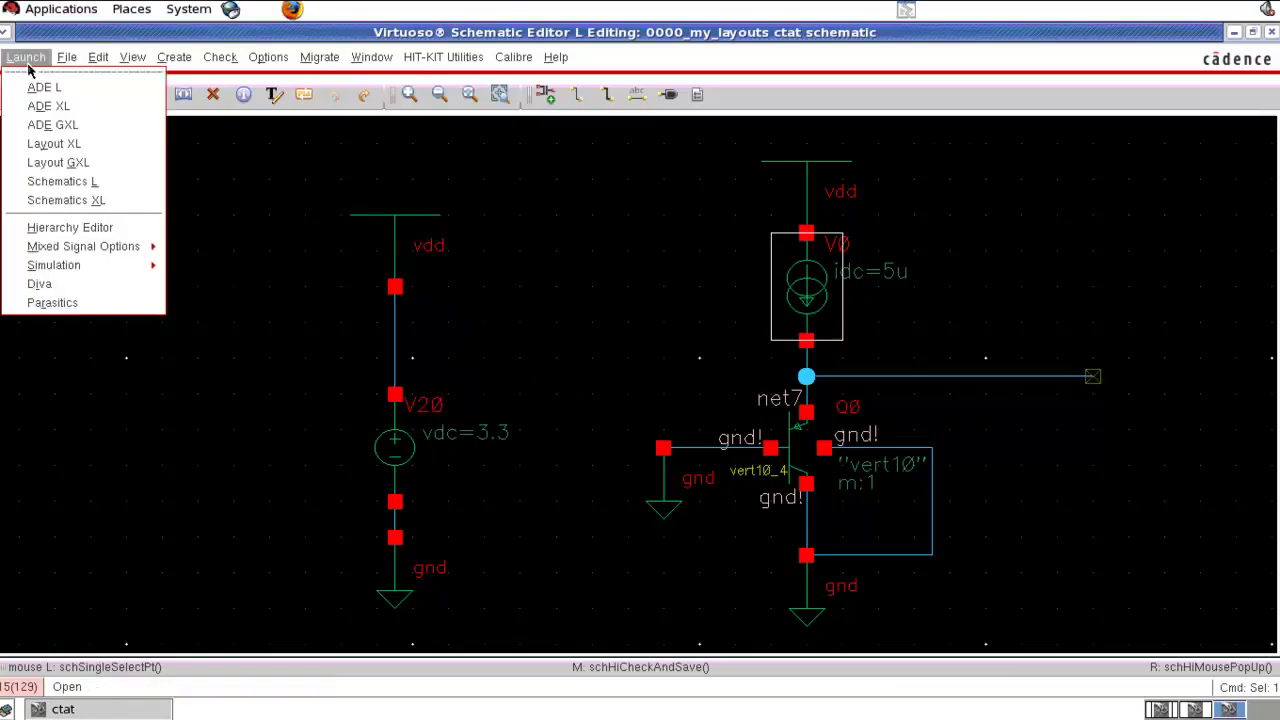
left_click(42, 87)
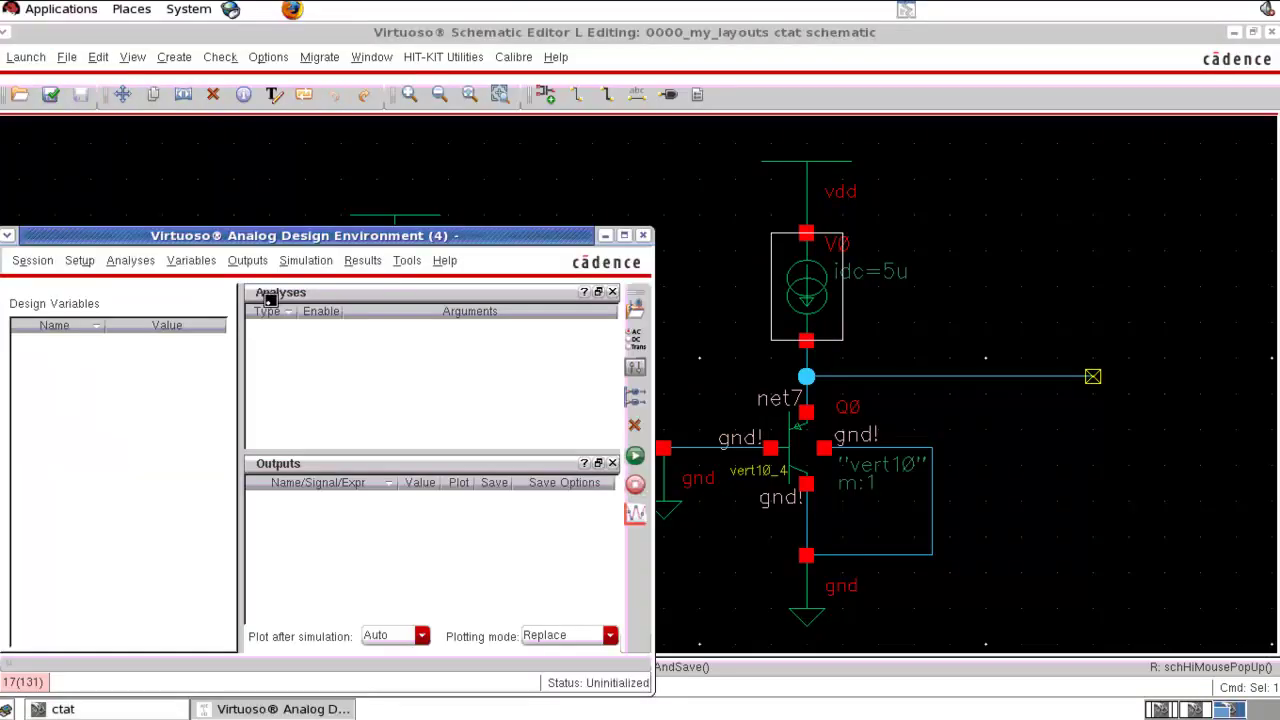
left_click(642, 344)
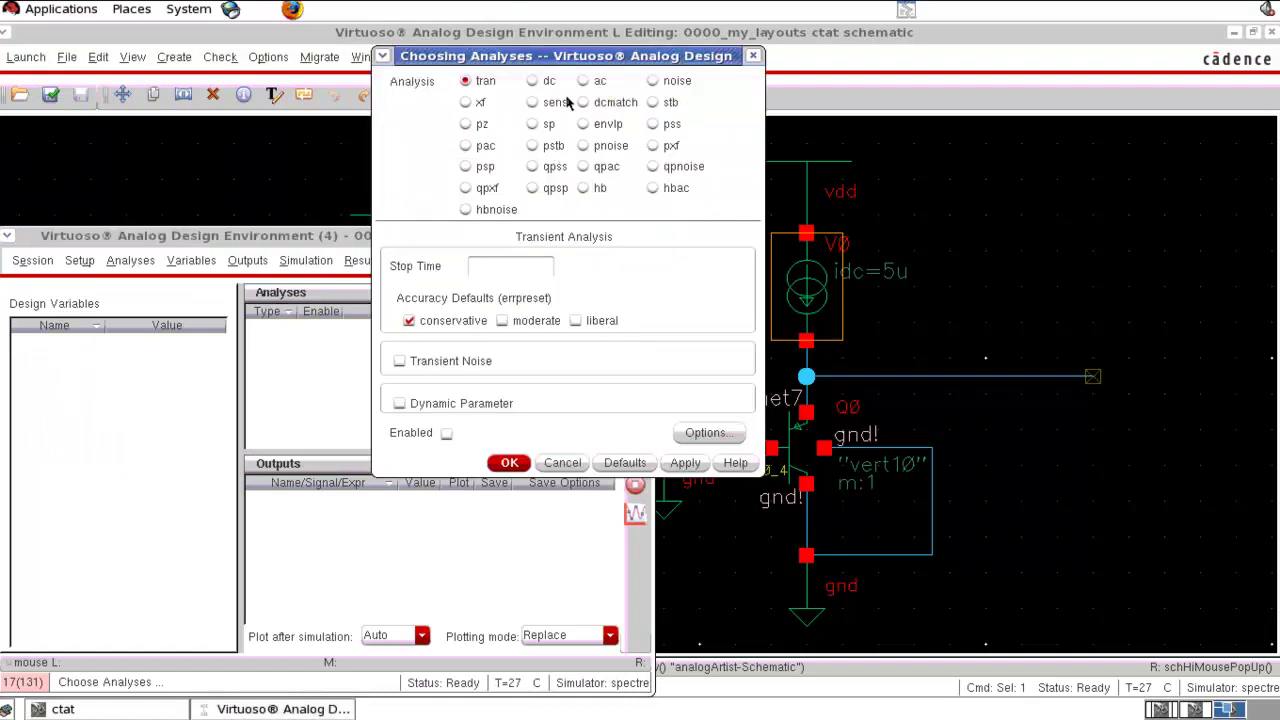
left_click(545, 83)
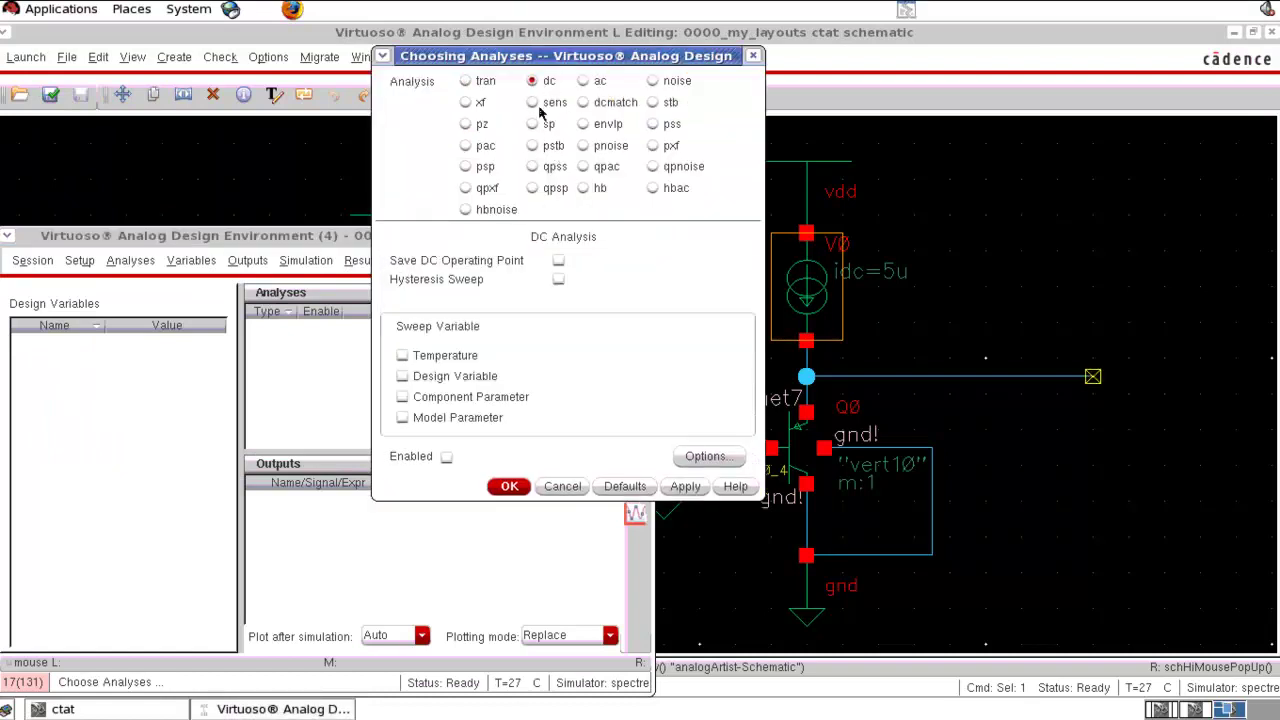
left_click(558, 262)
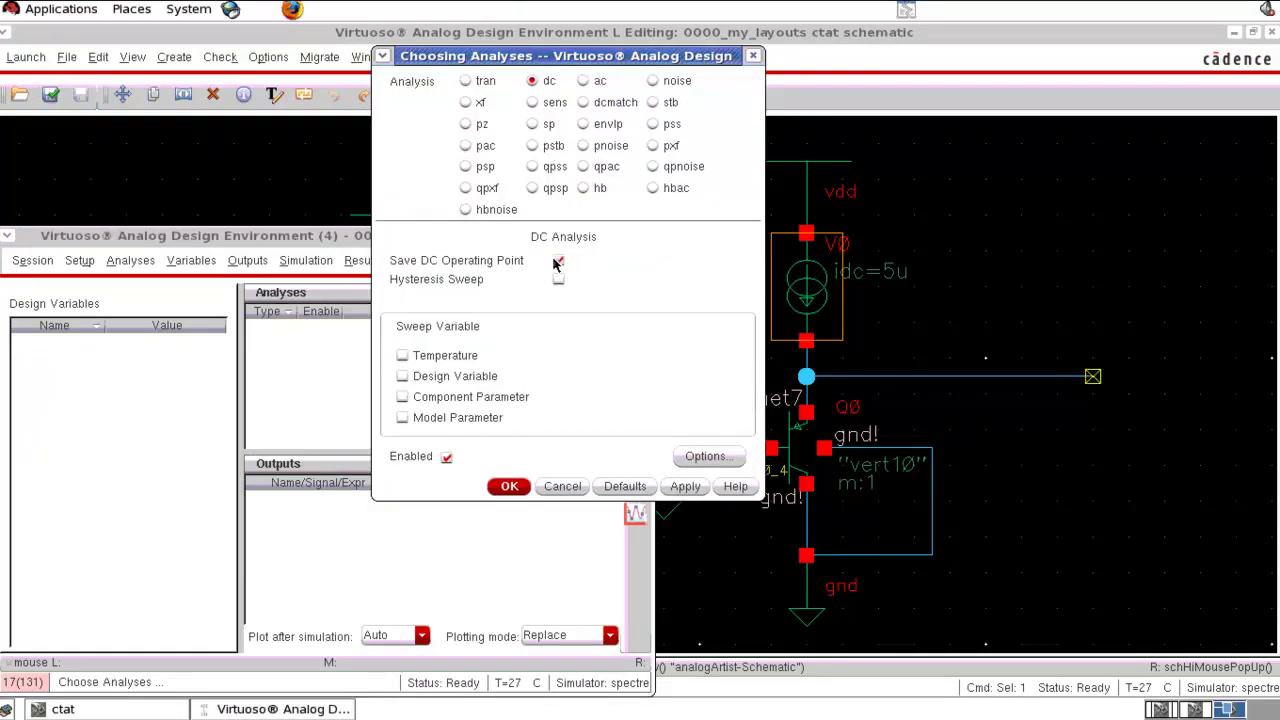
Sweep the temperature from -40 to 125 in the dc analysis and accept the setup.
left_click(462, 358)
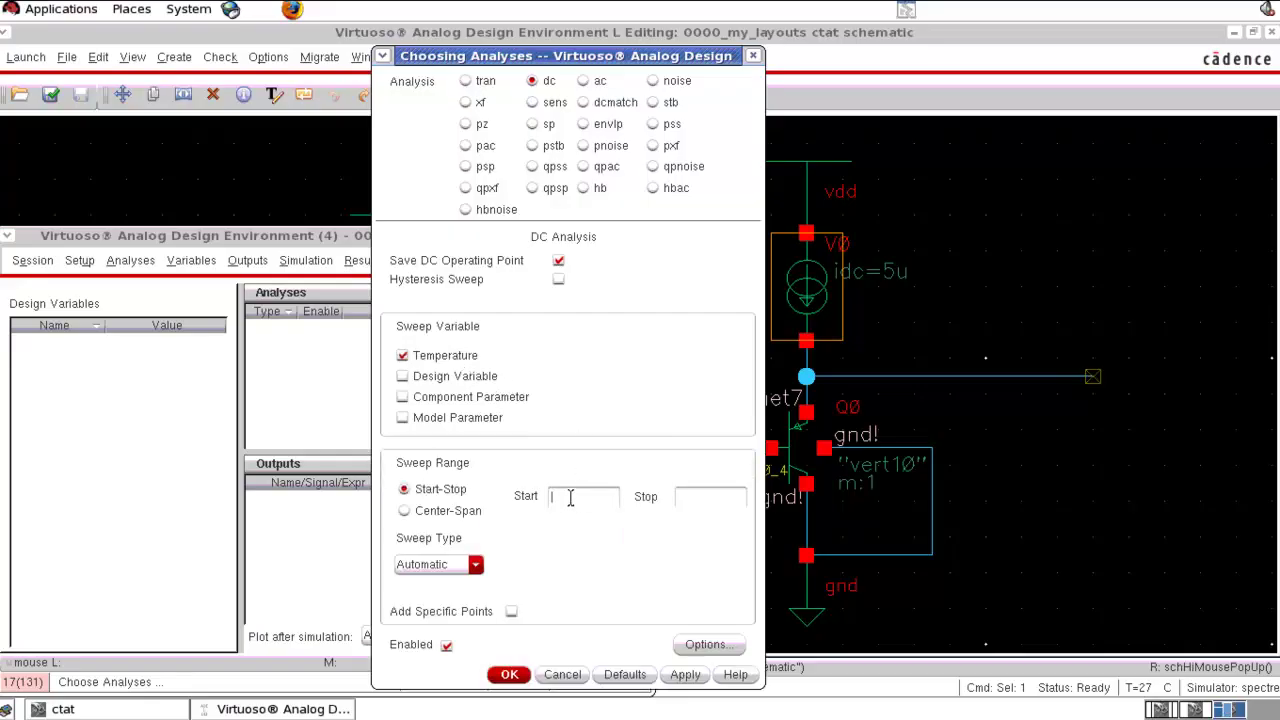
left_click(570, 497)
type("-40")
left_click(707, 503)
type("125")
left_click(510, 676)
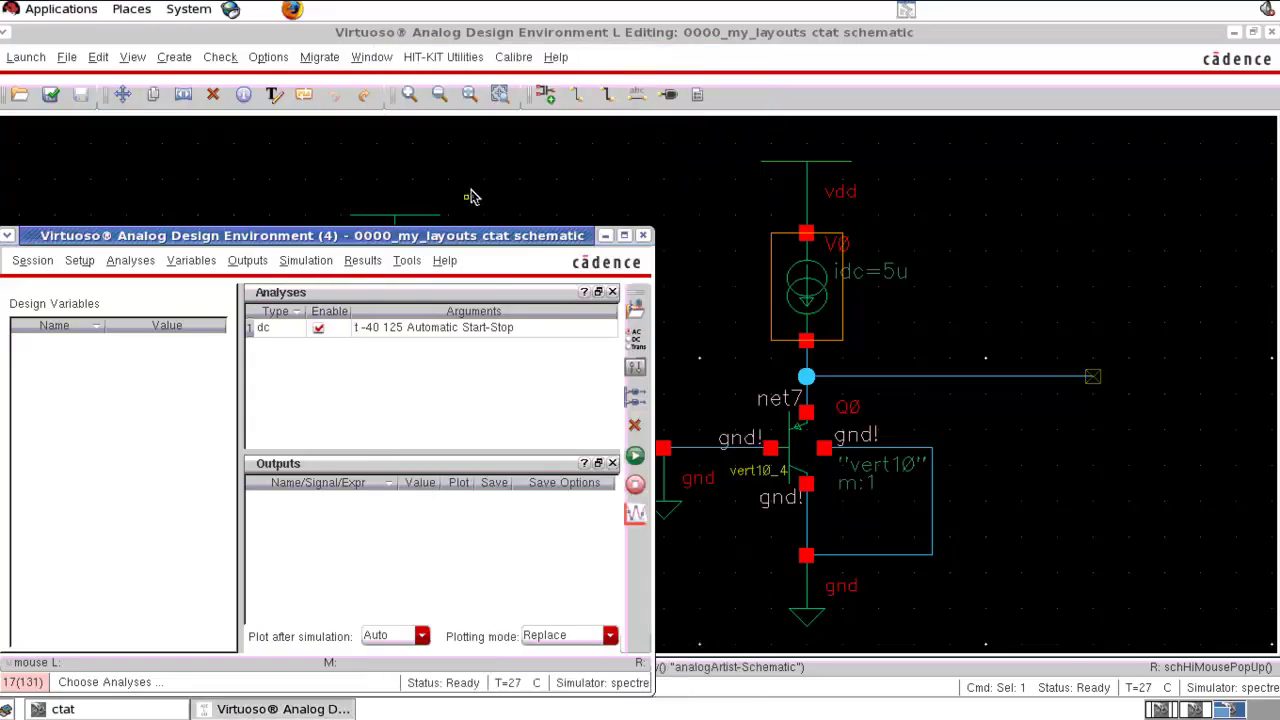
Label the horizontal output wire ctat, then check the schematic and dismiss the check report.
left_click(524, 183)
key("l")
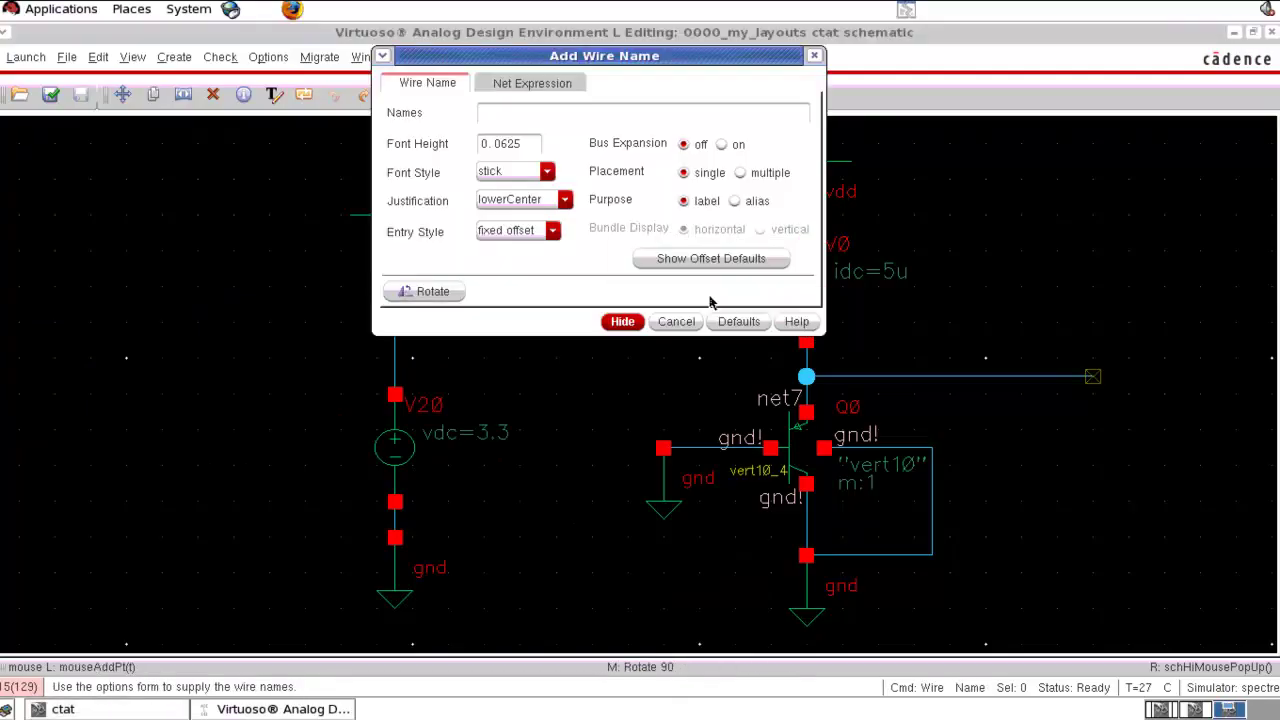
left_click(532, 116)
type("ctat")
left_click(618, 321)
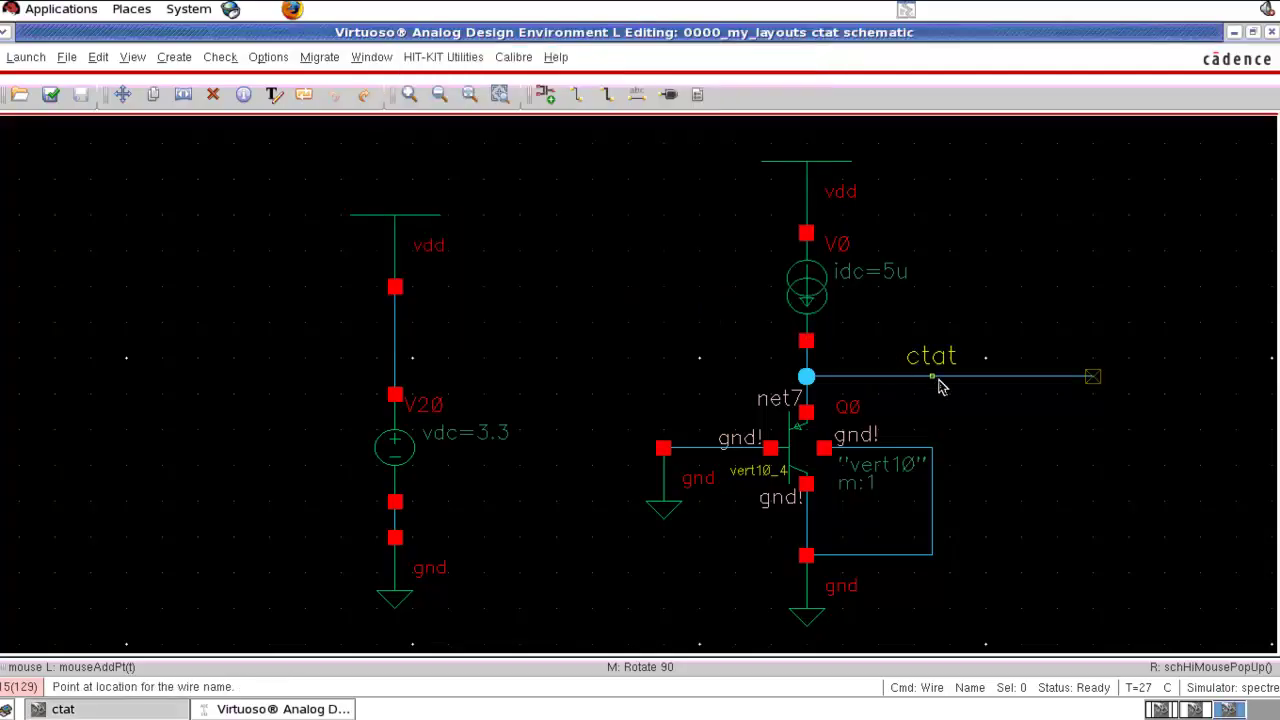
left_click(951, 389)
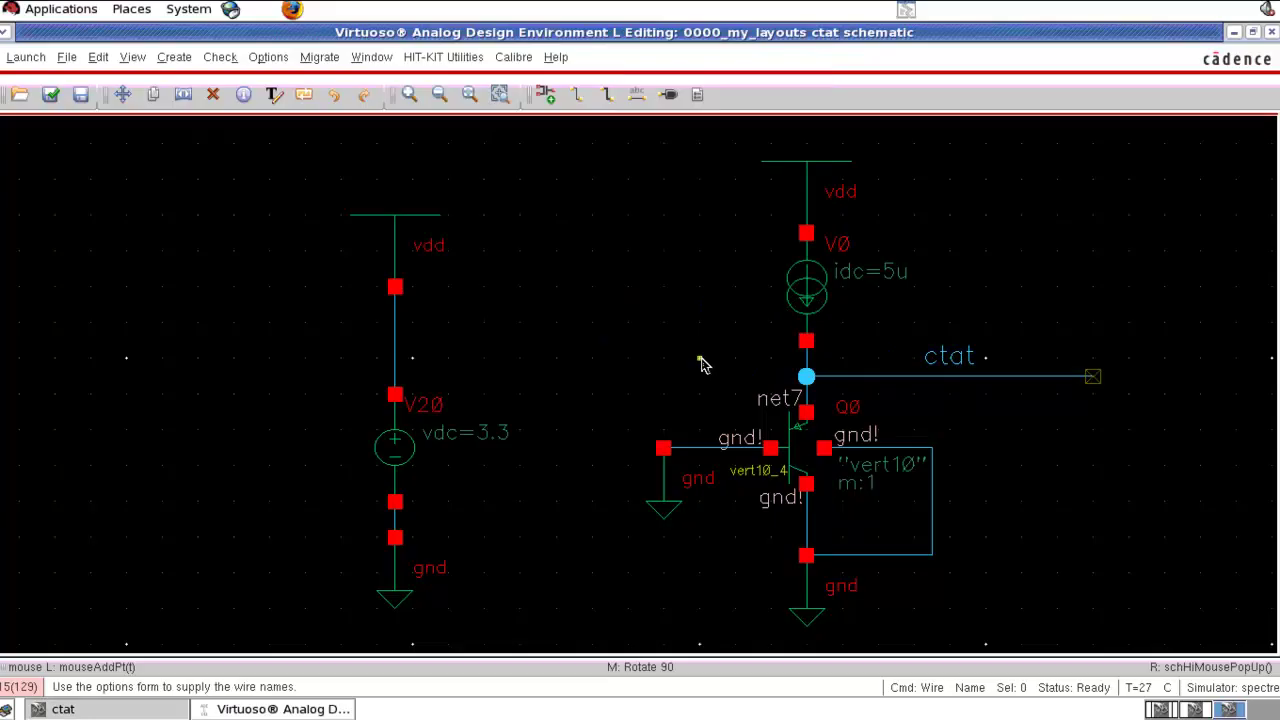
key("x")
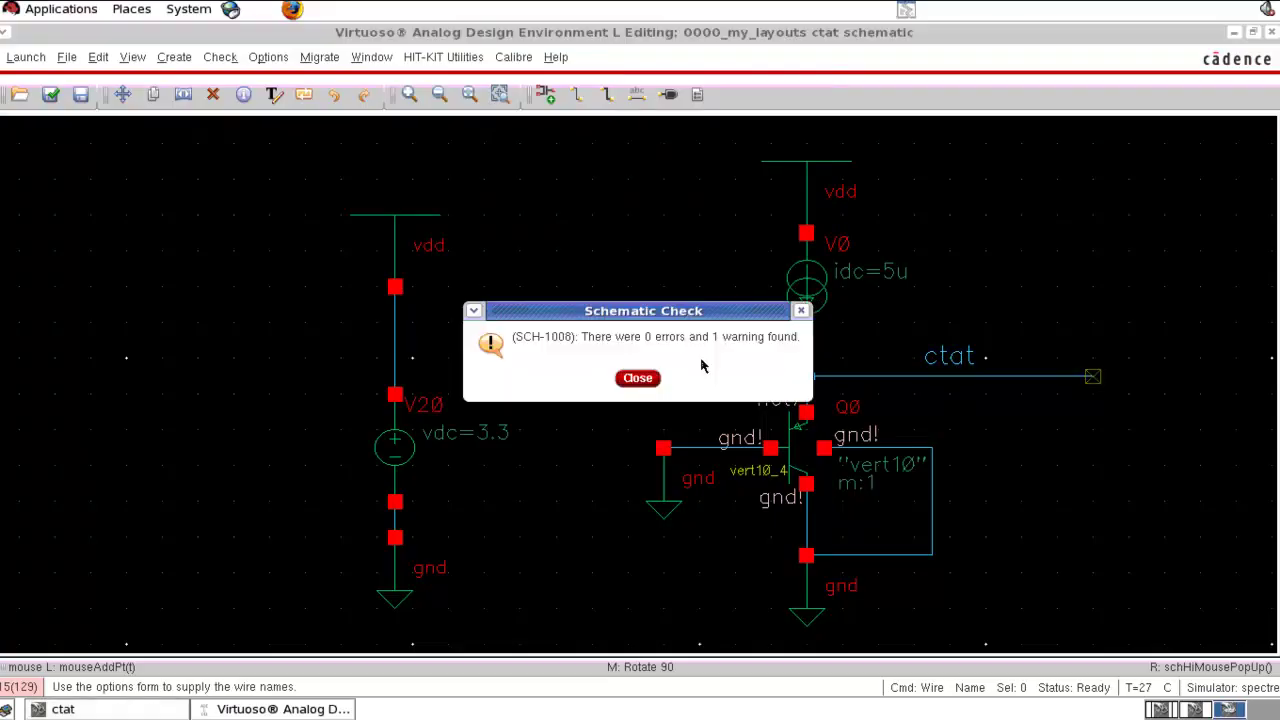
left_click(638, 378)
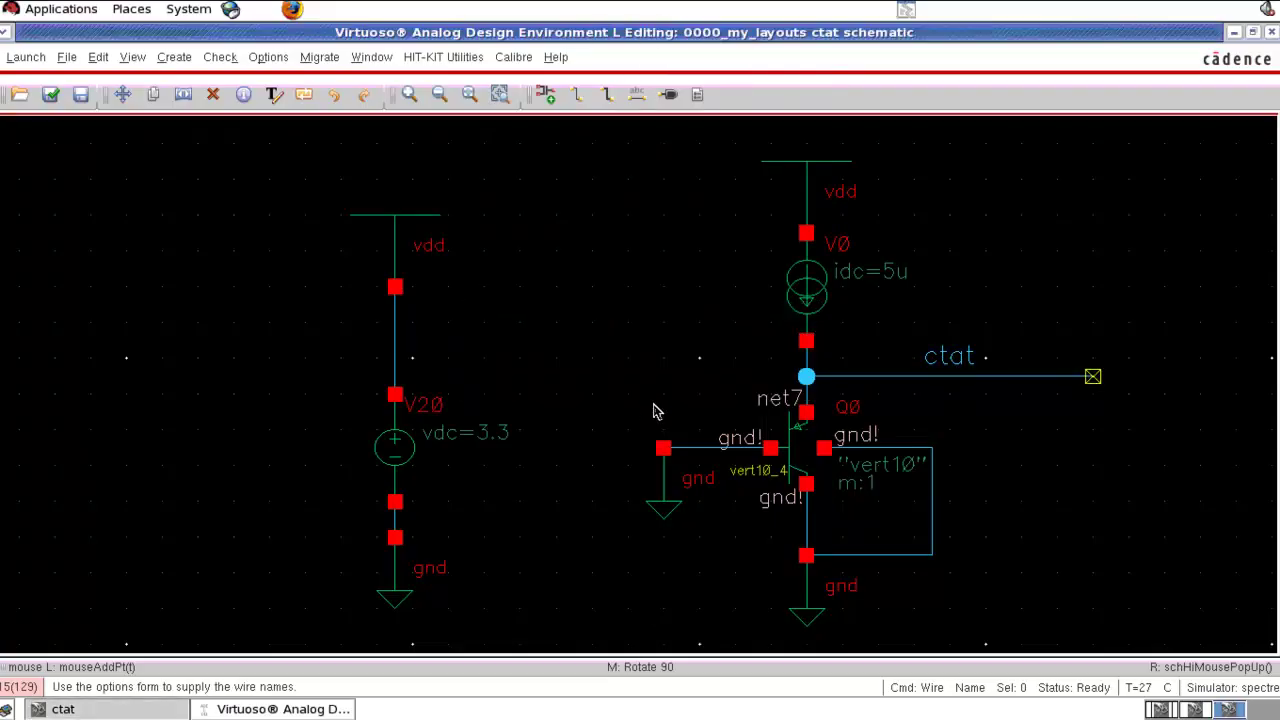
Choose the ctat net on the schematic as the output to plot and dismiss the check report.
left_click(338, 713)
left_click(247, 264)
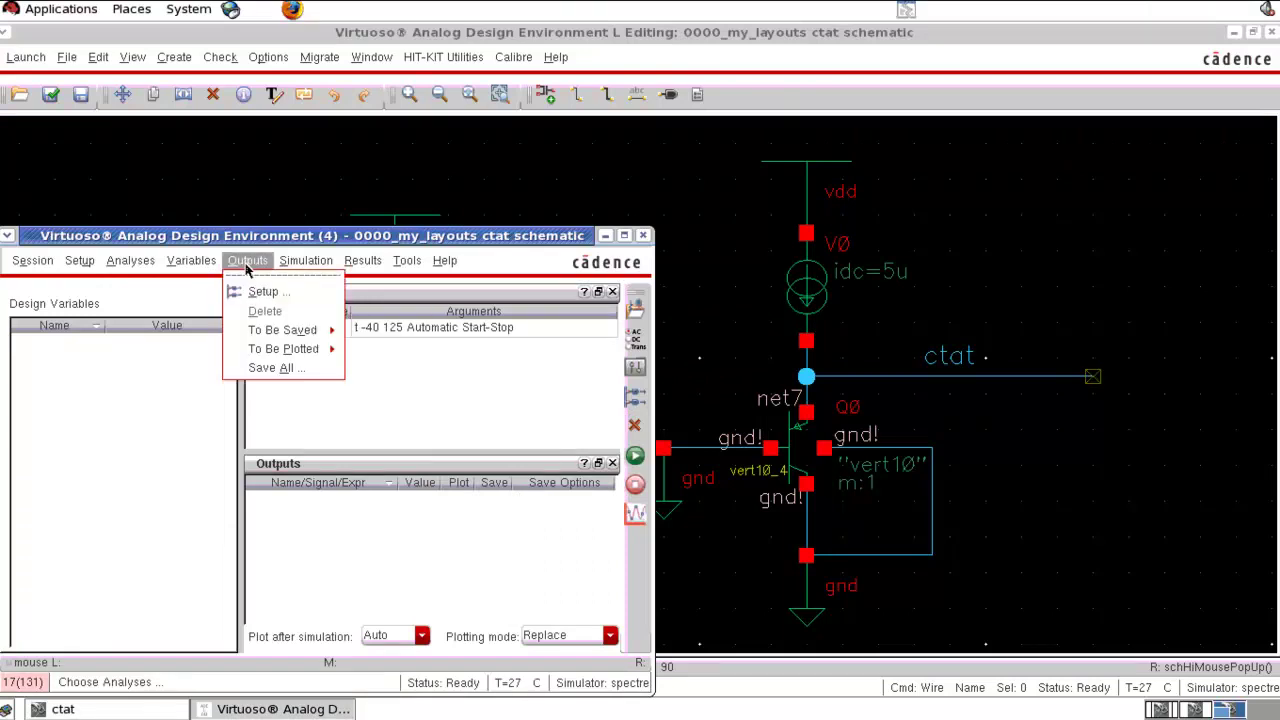
mouse_move(300, 349)
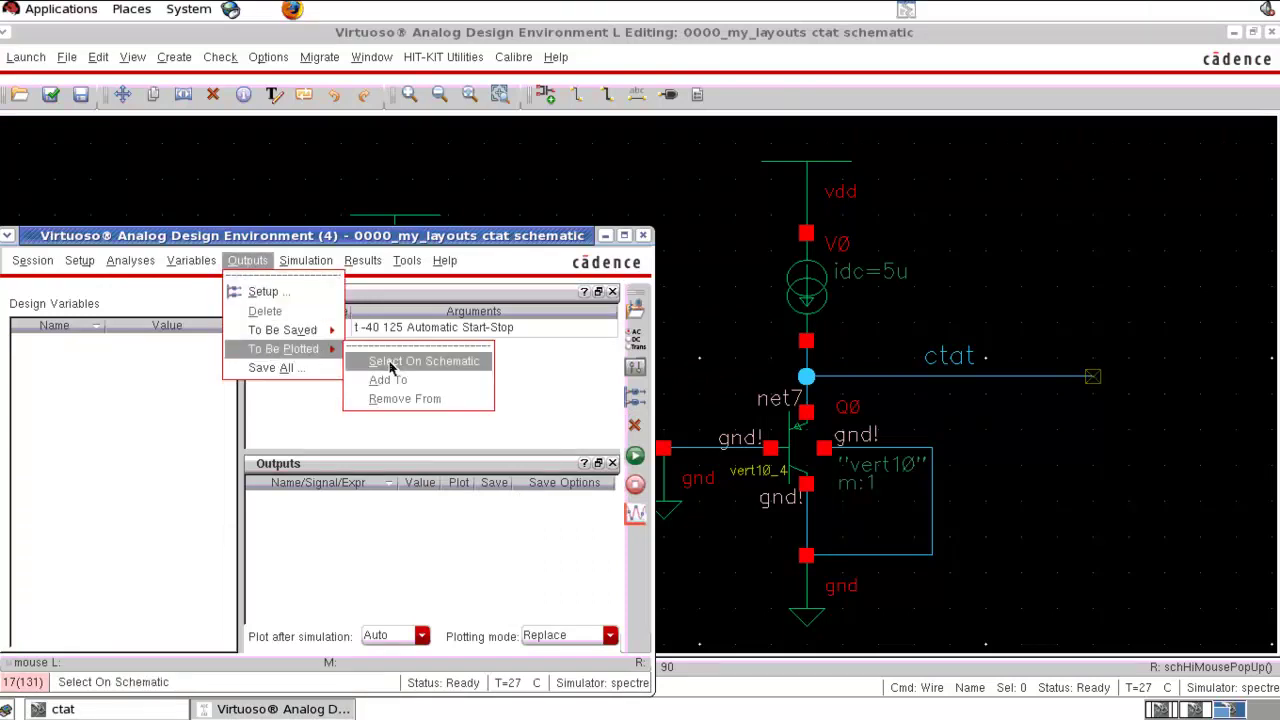
left_click(390, 368)
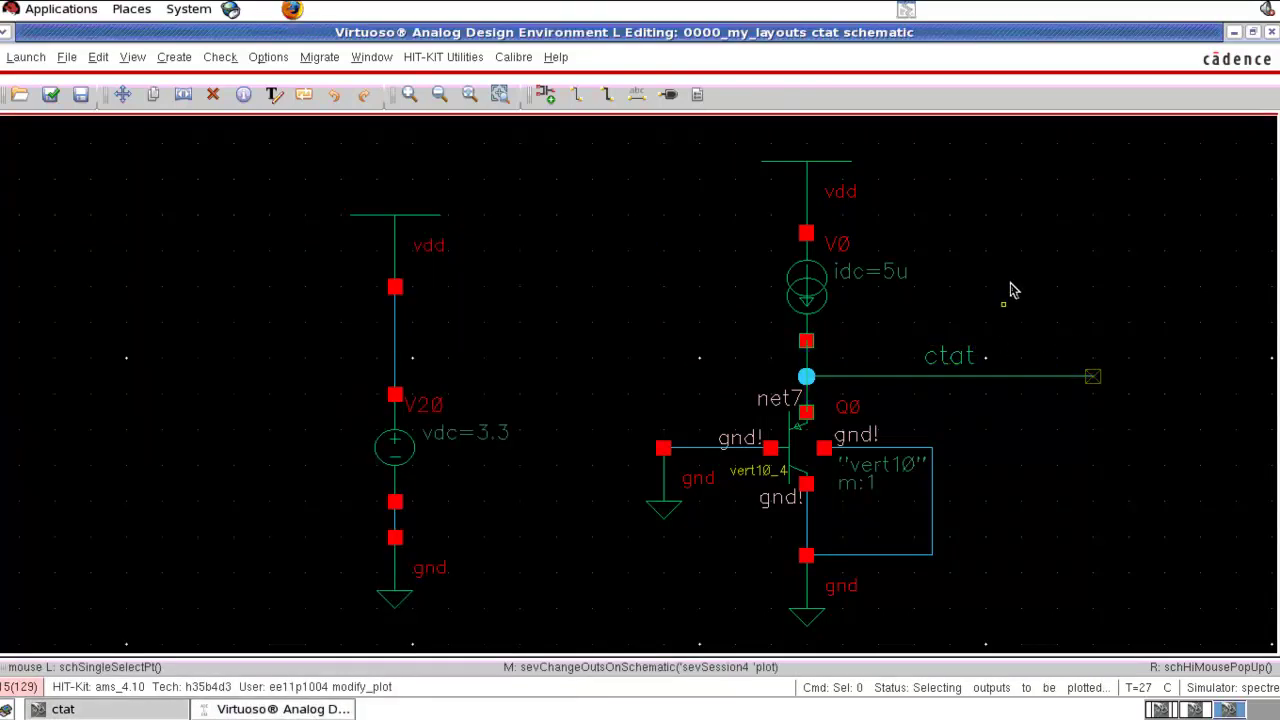
key("Escape")
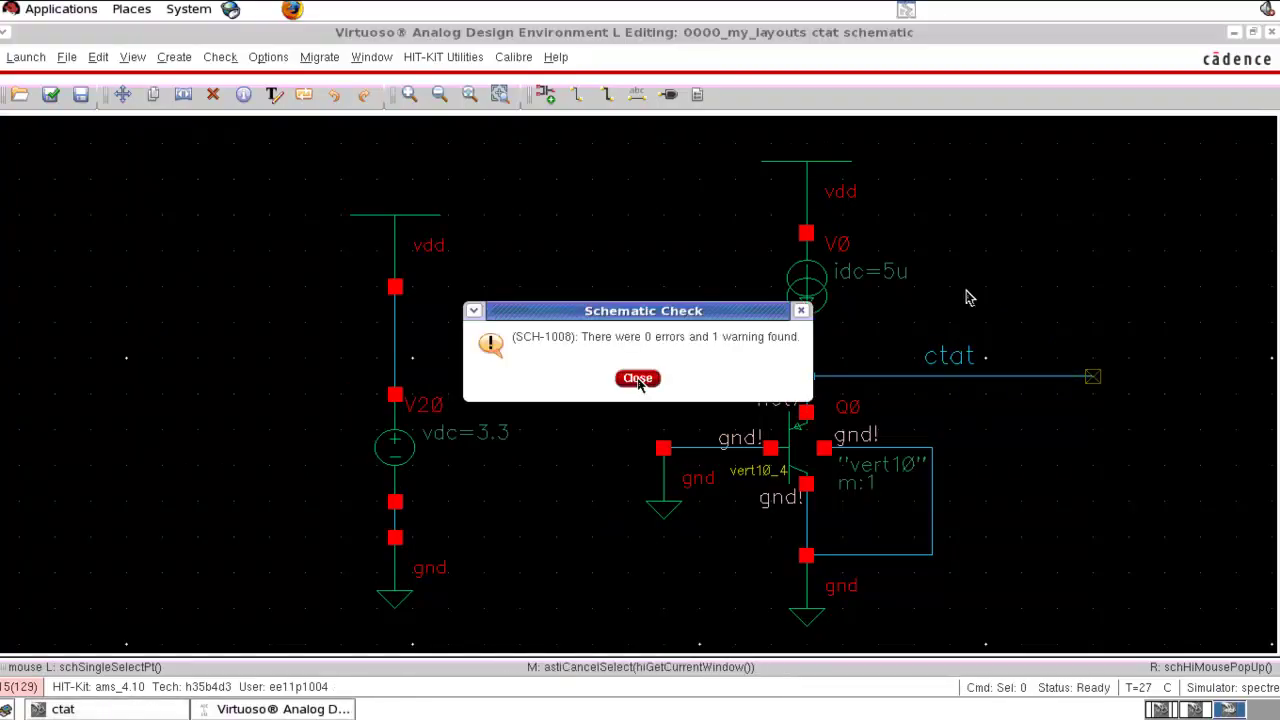
left_click(638, 378)
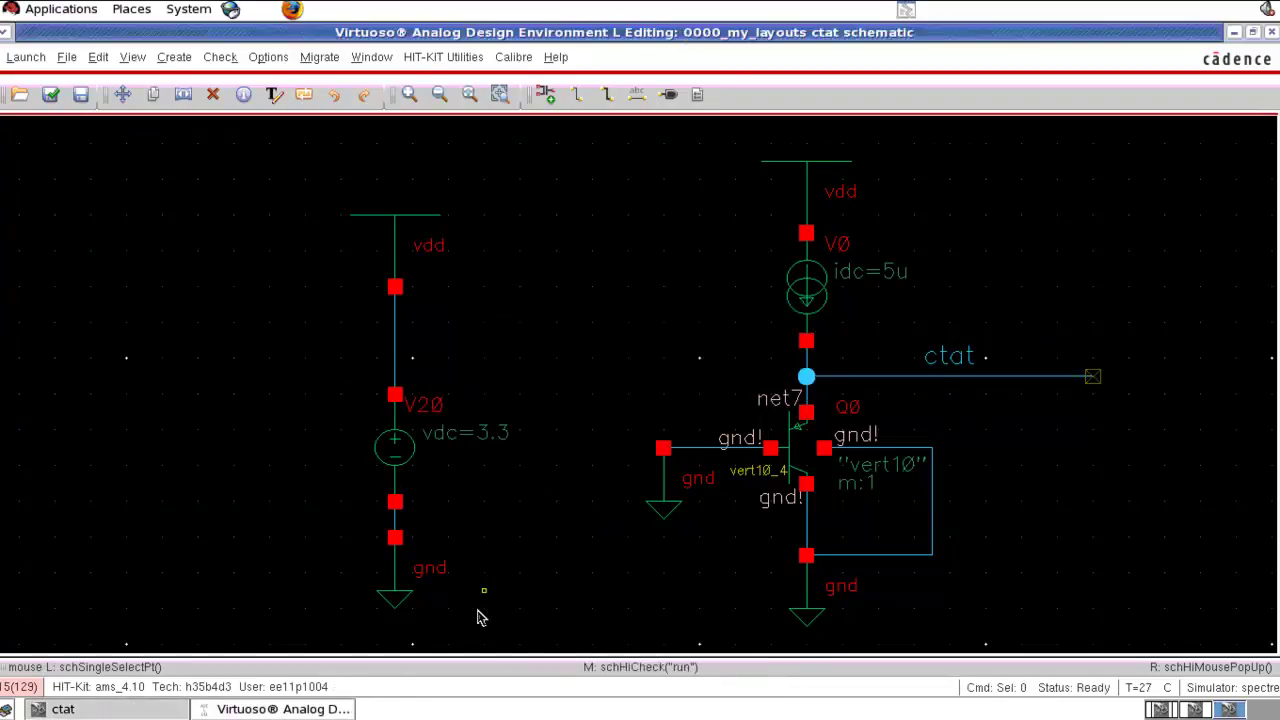
Run the dc simulation, examine the ctat voltage over temperature in the maximized plot, and close the plot.
left_click(300, 709)
left_click(636, 456)
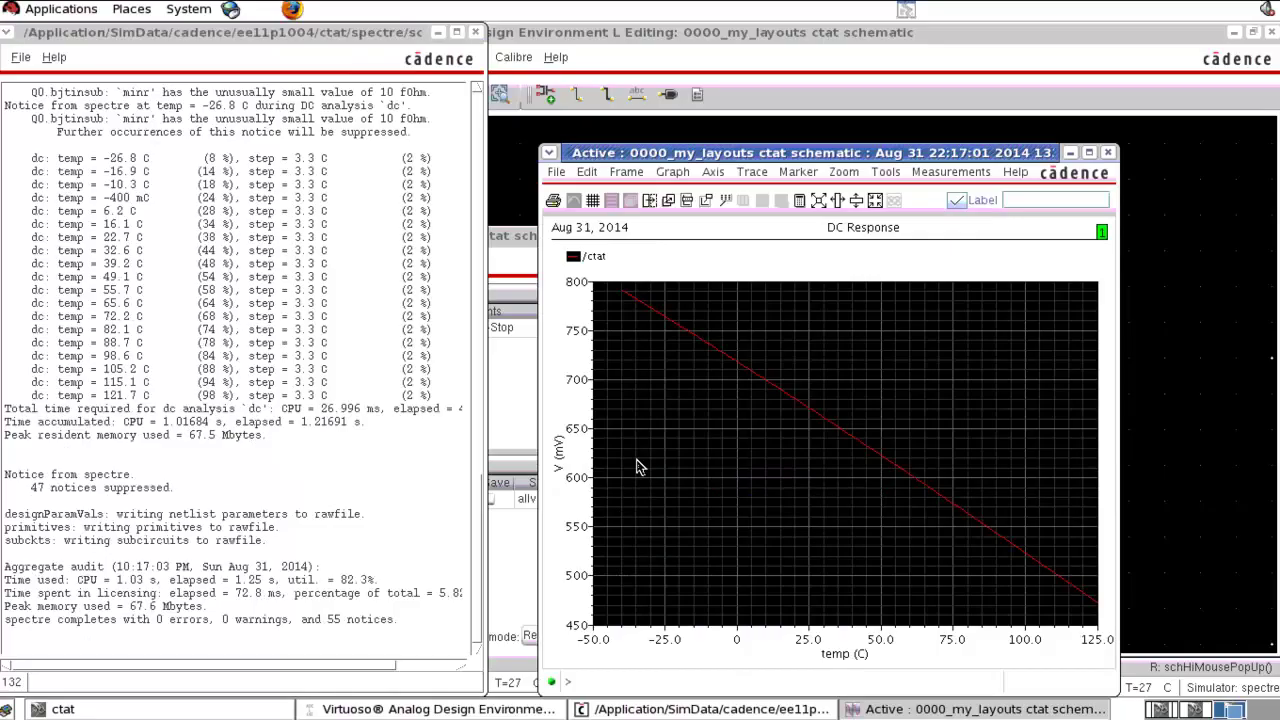
left_click(1089, 152)
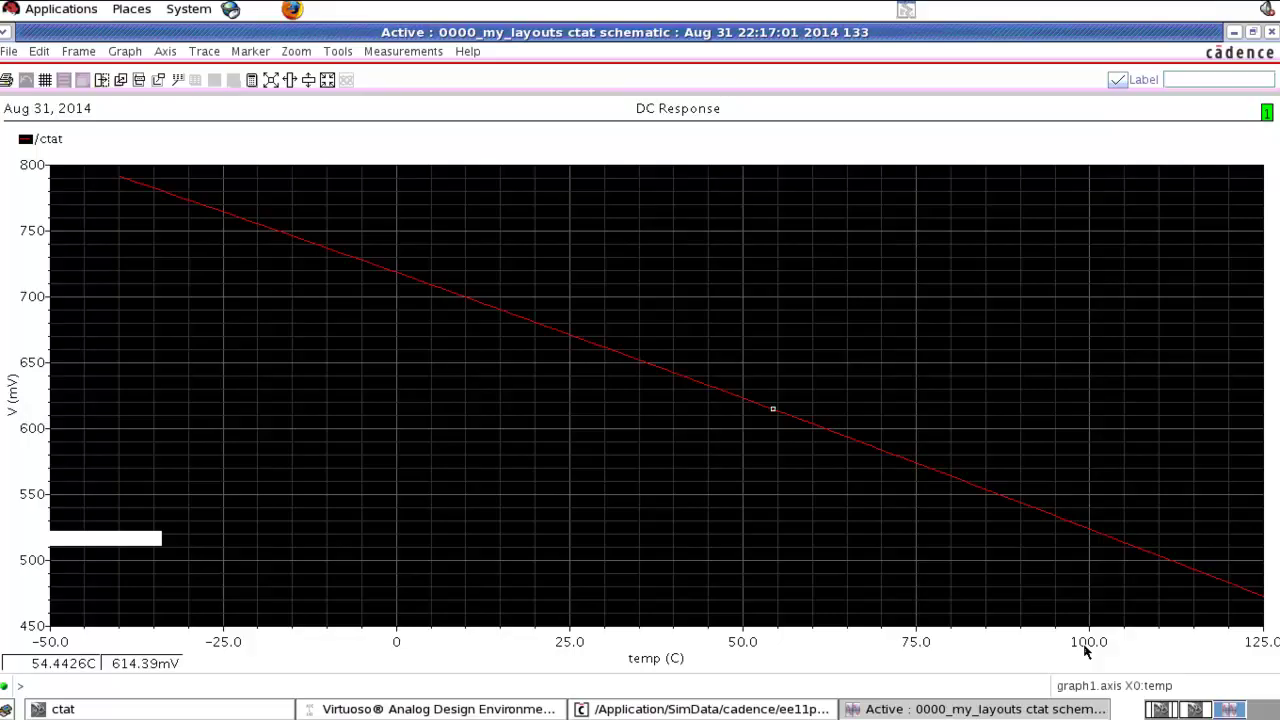
left_click(1120, 555)
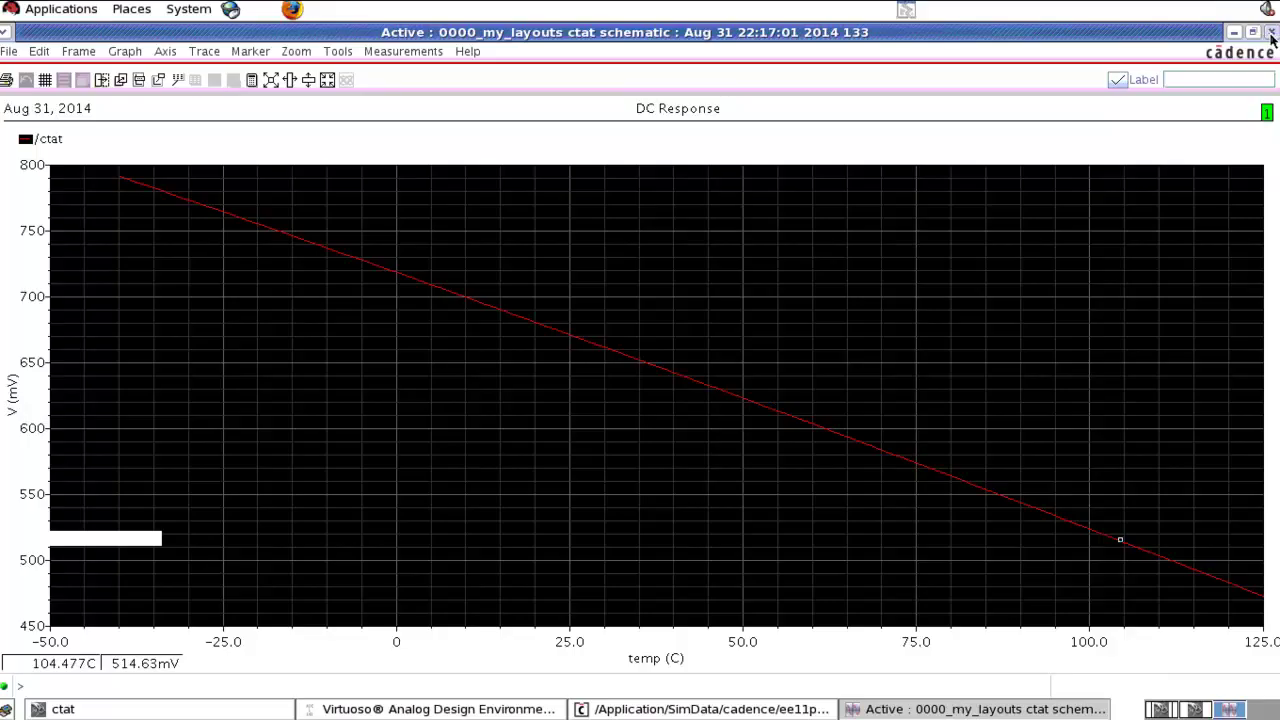
left_click(1270, 33)
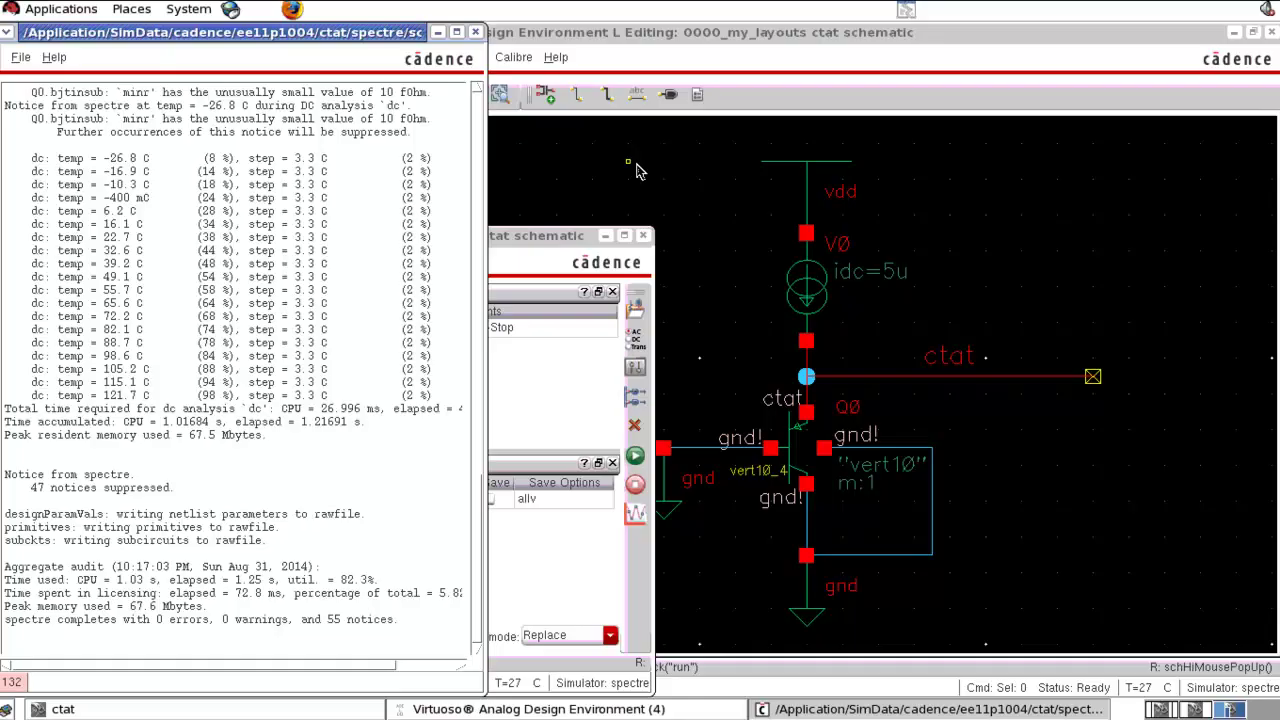
Replot the outputs in a maximized graph and bring the selected ctat trace into the waveform calculator.
left_click(635, 514)
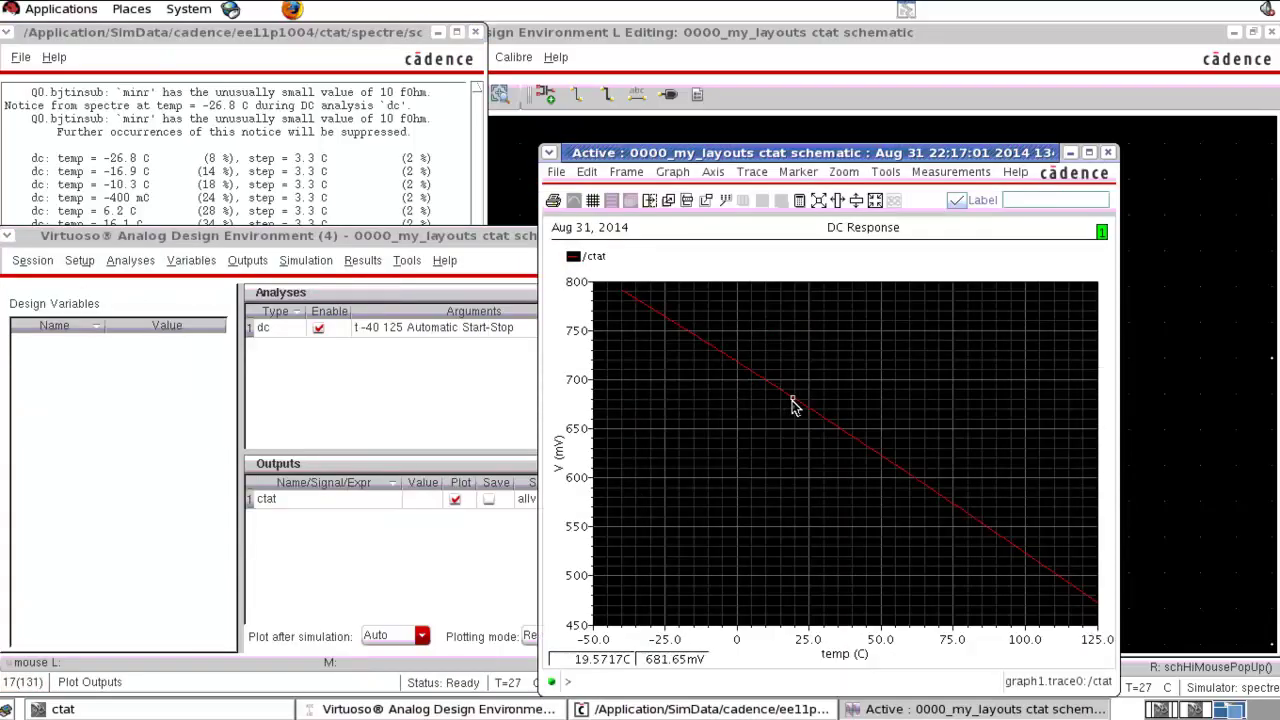
left_click(793, 403)
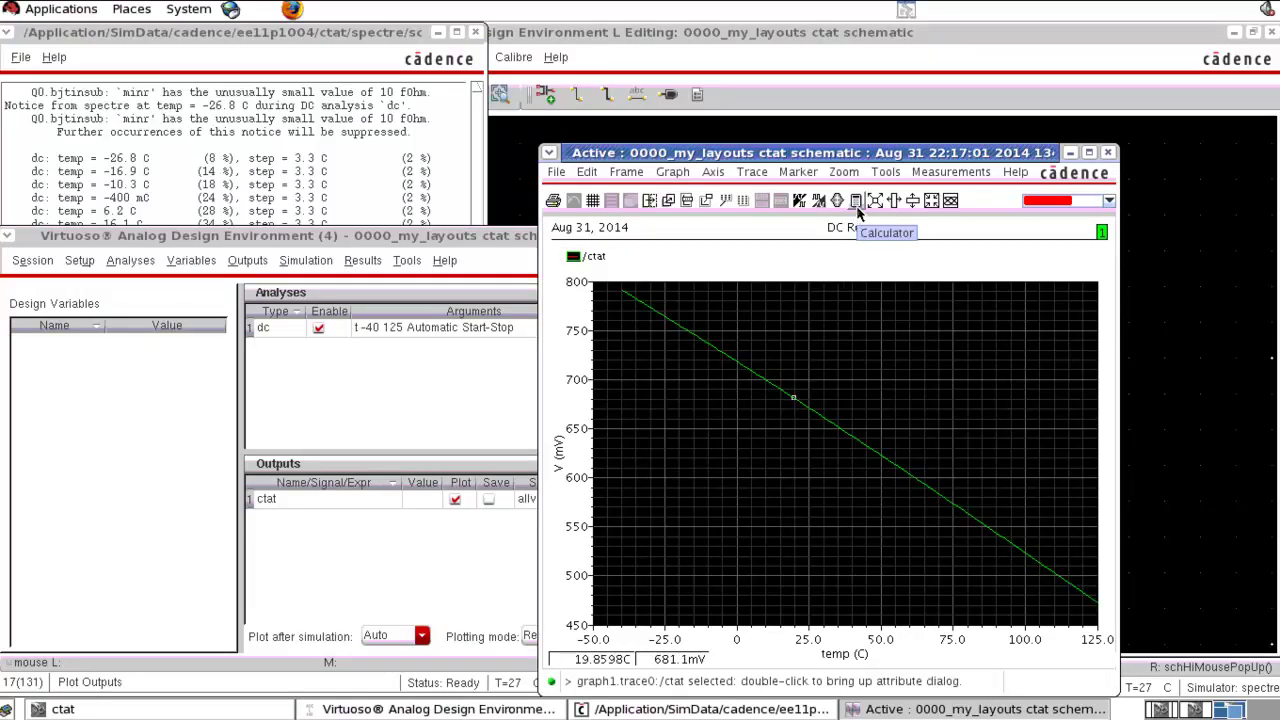
left_click(1089, 152)
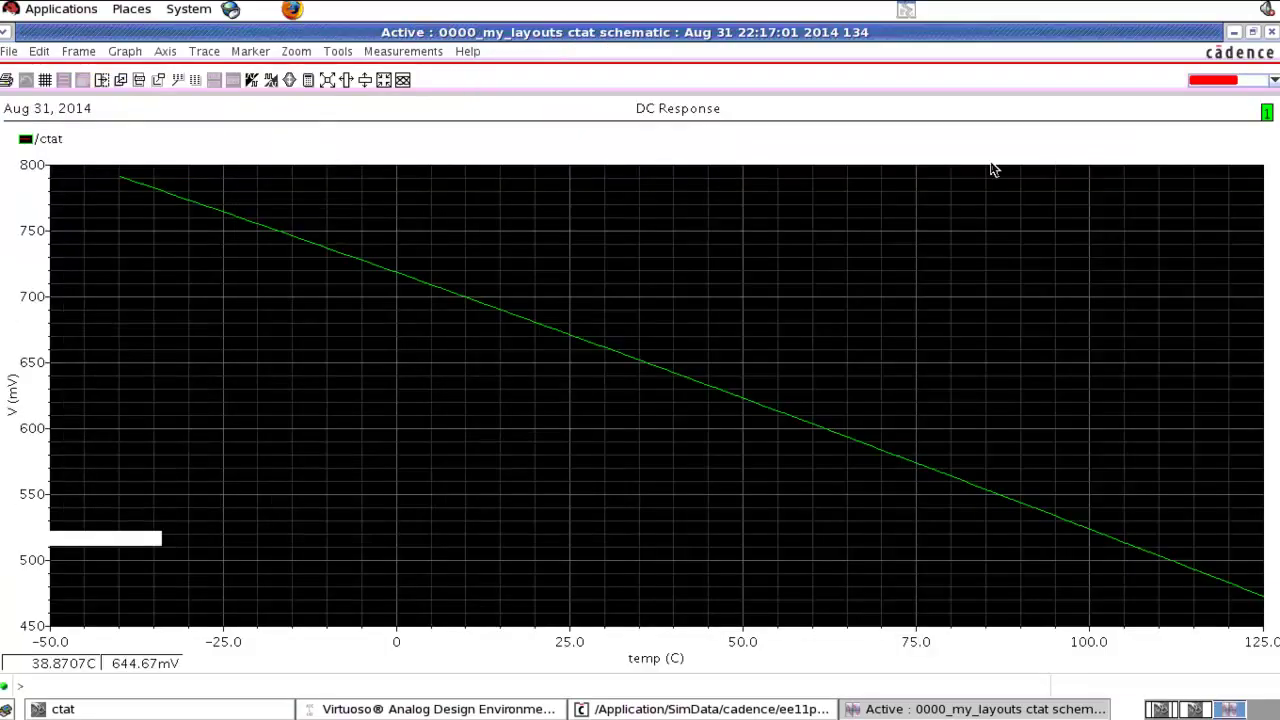
left_click(308, 81)
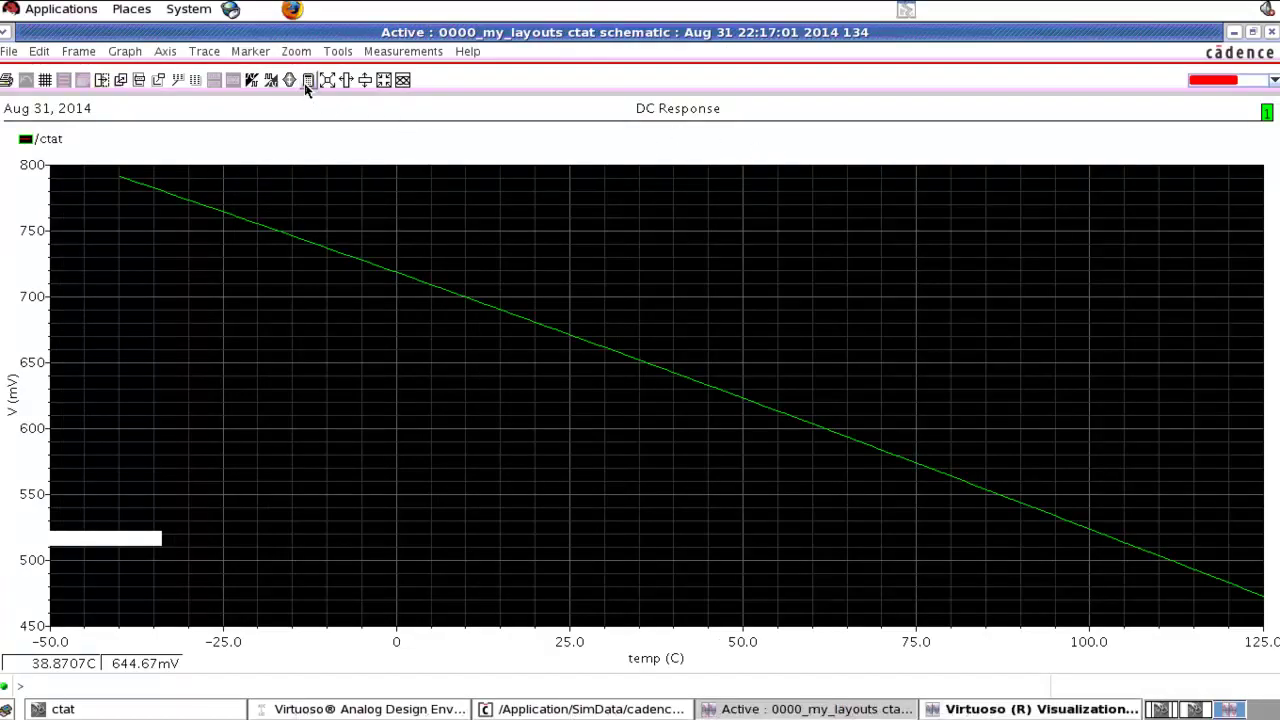
left_click(1005, 712)
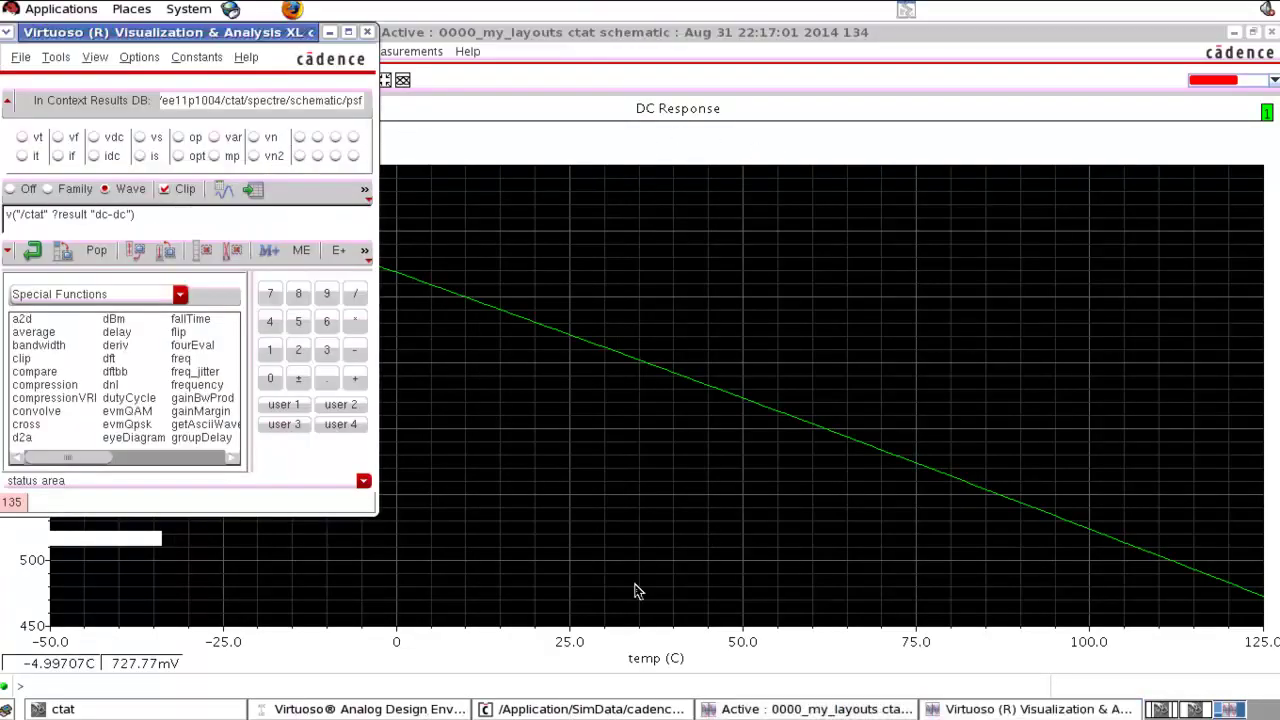
Apply the deriv function to the ctat expression, plot the derivative, and minimize the calculator.
left_click(150, 214)
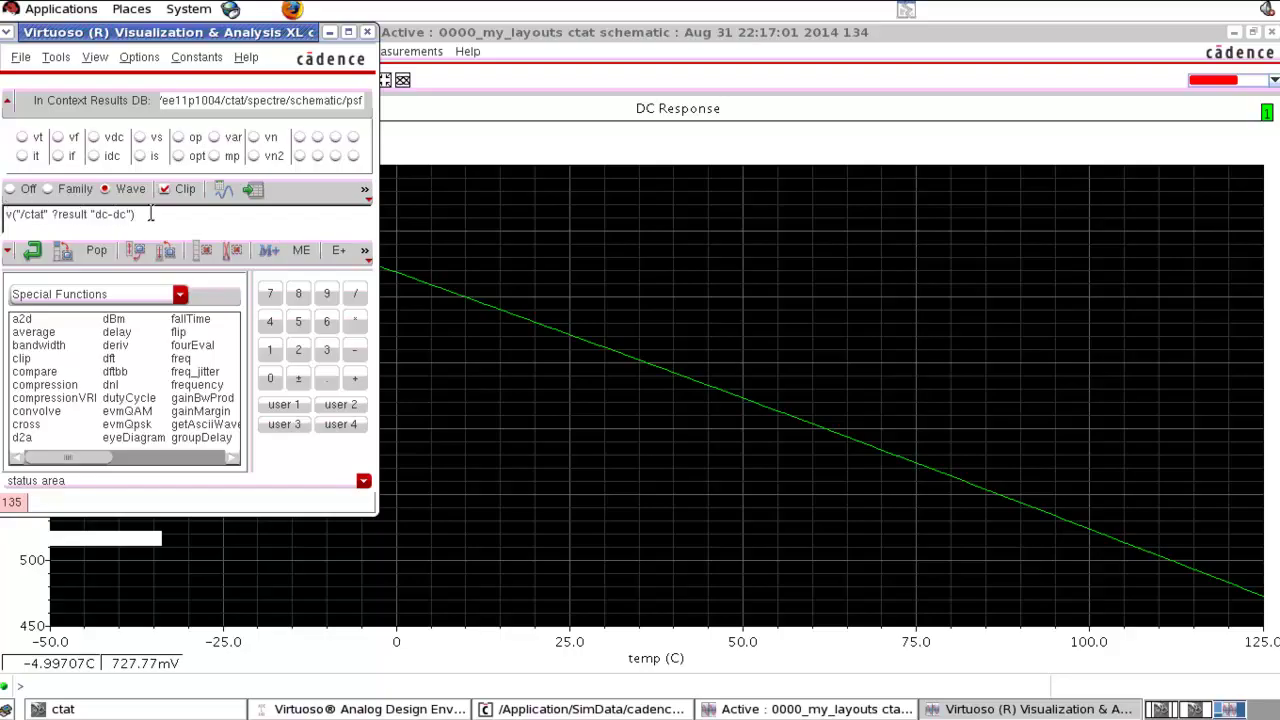
left_click(117, 346)
left_click(222, 192)
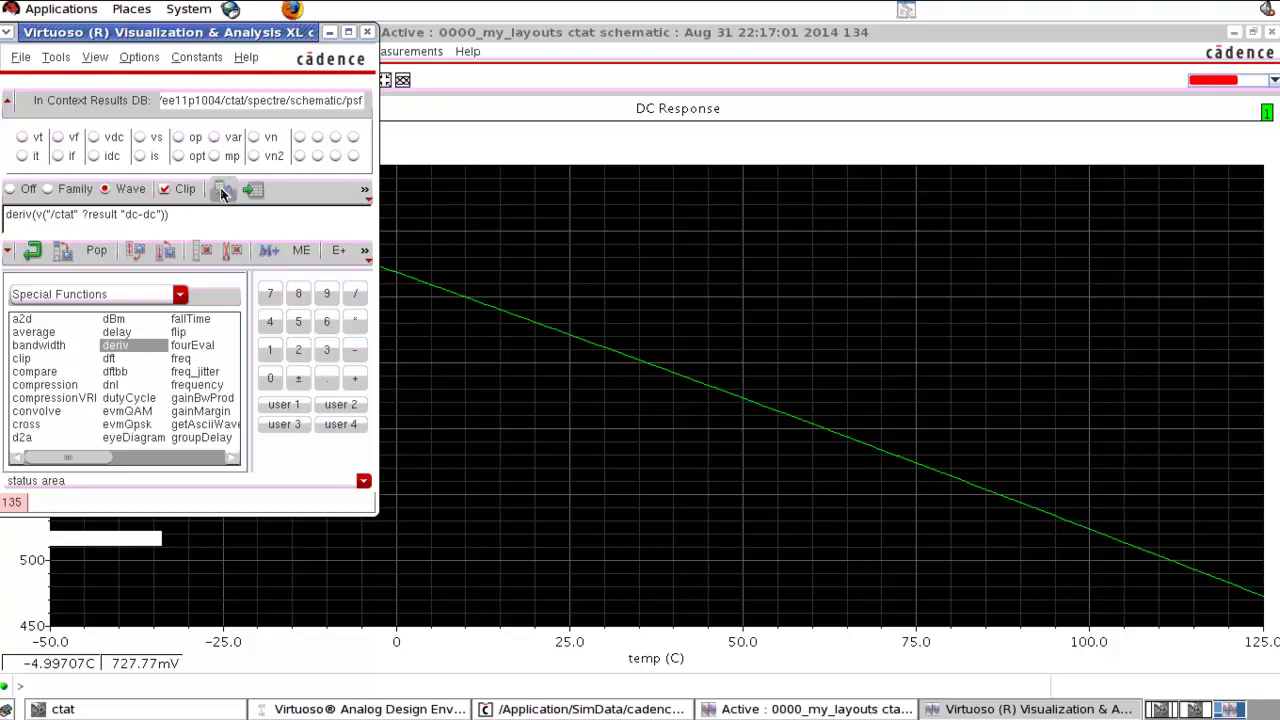
left_click(222, 192)
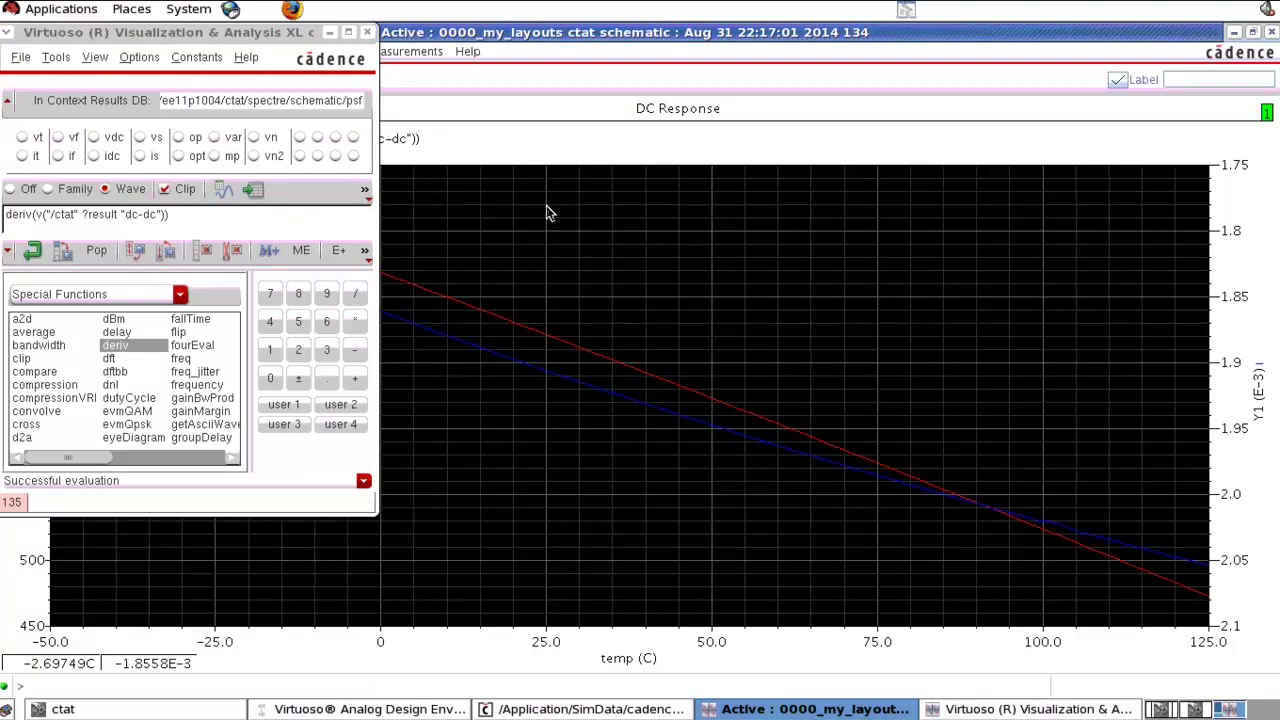
left_click(569, 234)
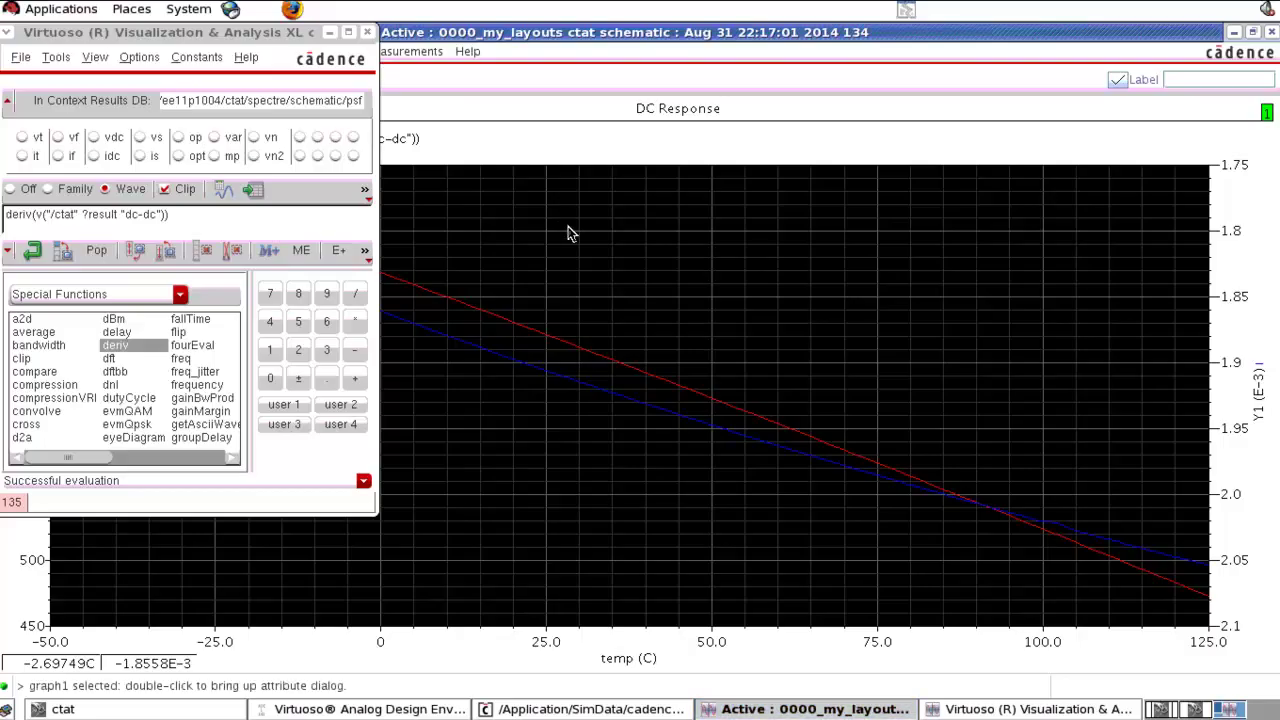
left_click(329, 32)
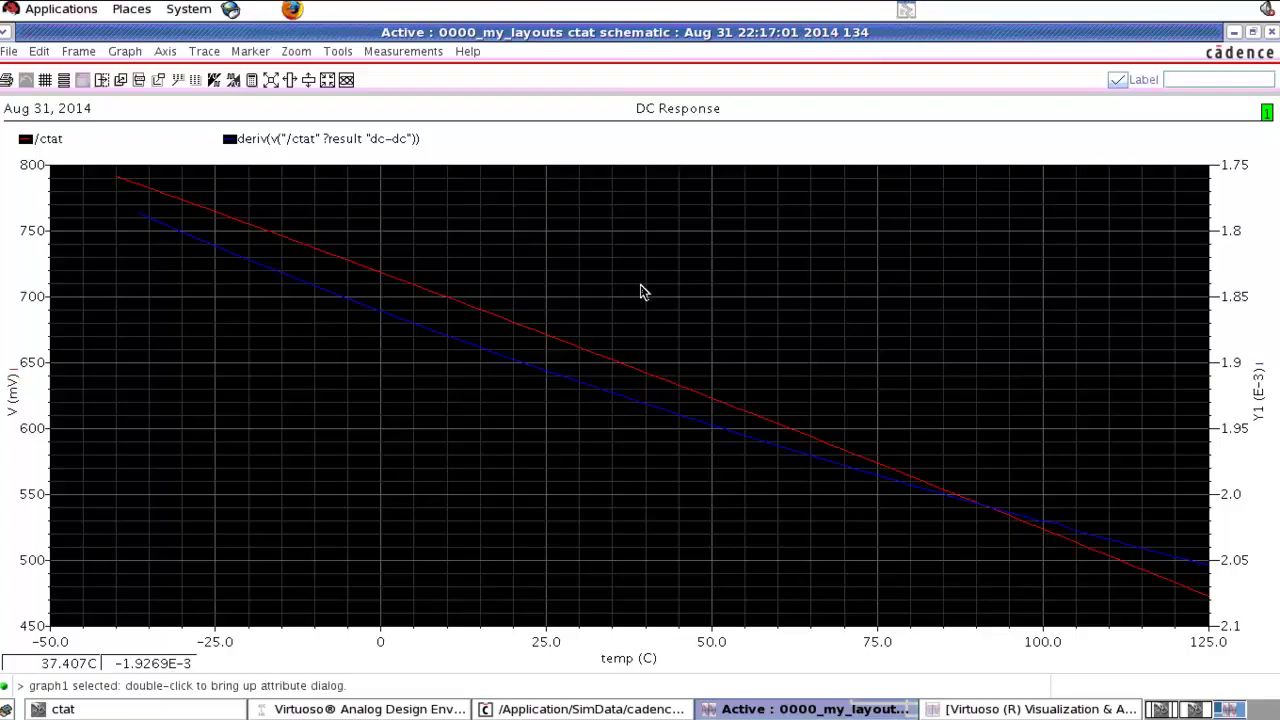
Change the derivative trace's foreground color to cyan and examine the curve toward its high-temperature end.
right_click(563, 387)
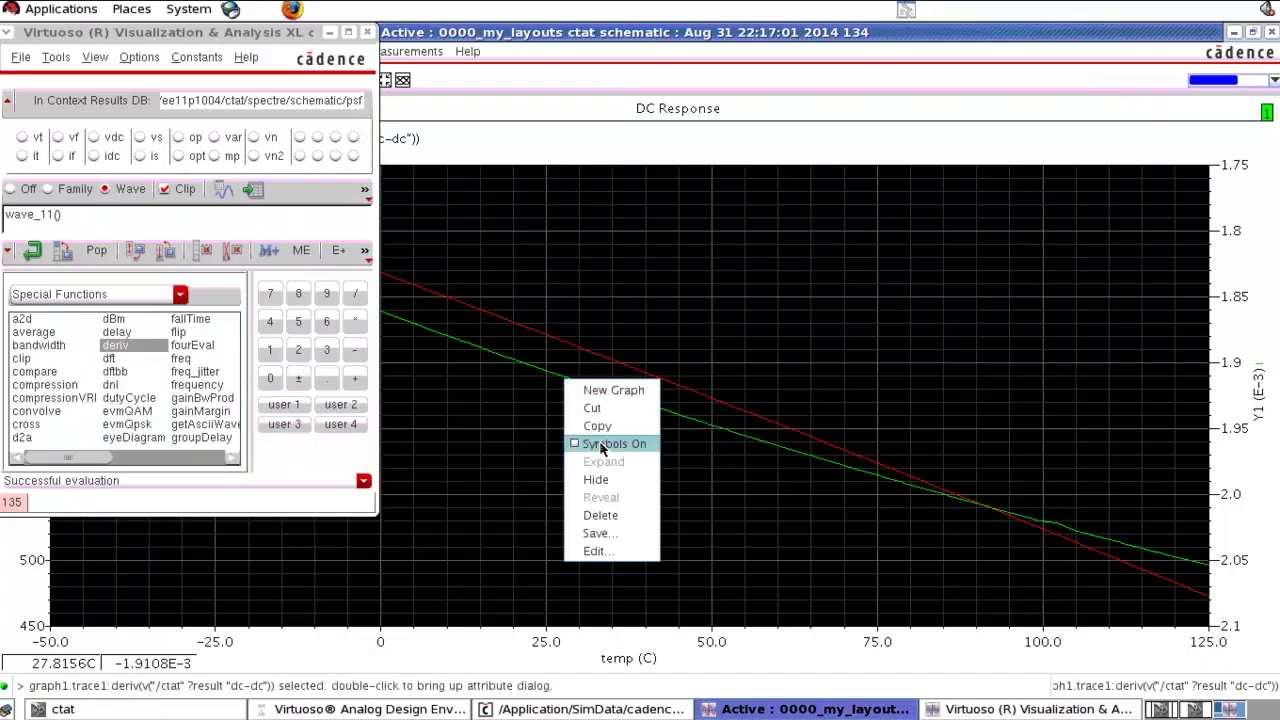
left_click(613, 552)
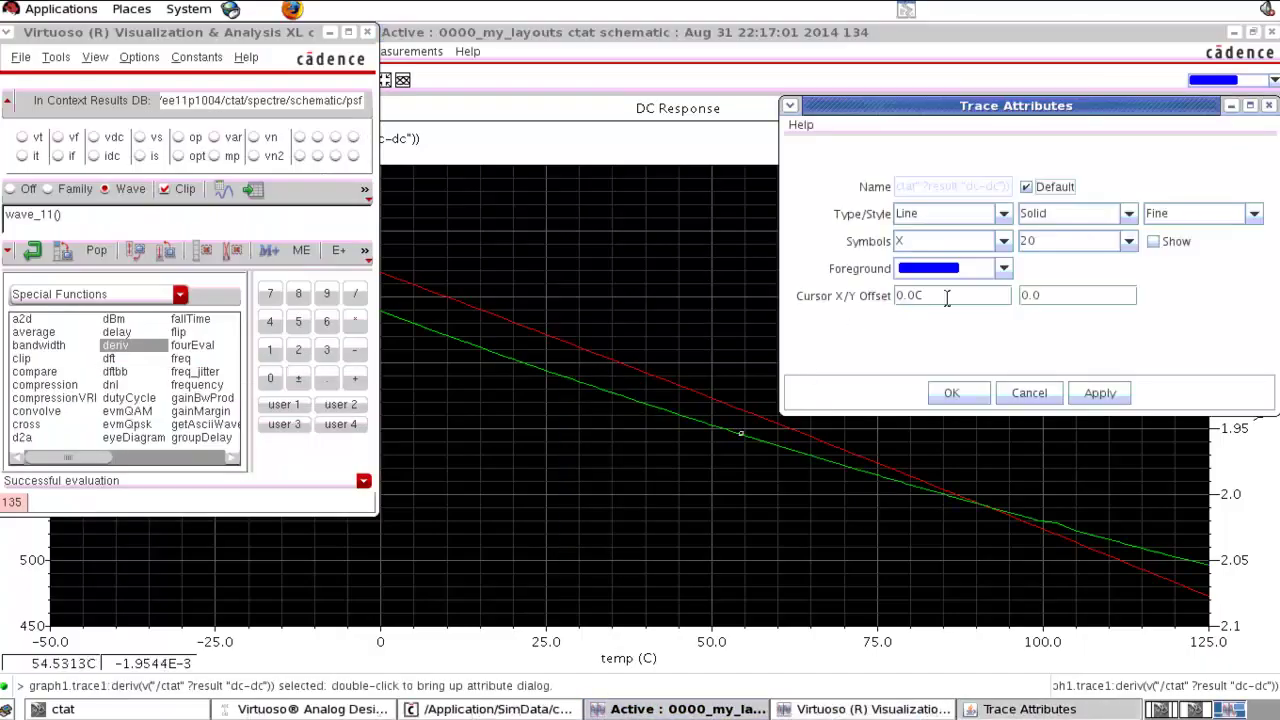
left_click(1003, 269)
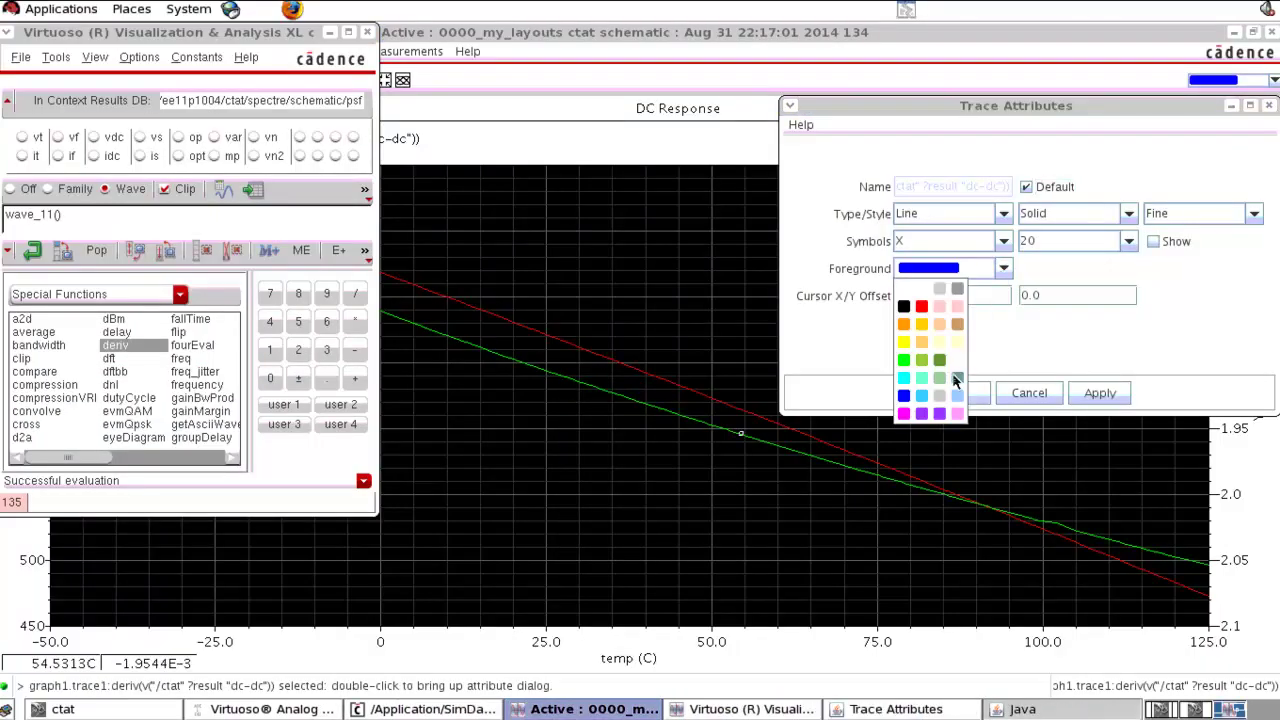
left_click(904, 378)
left_click(952, 392)
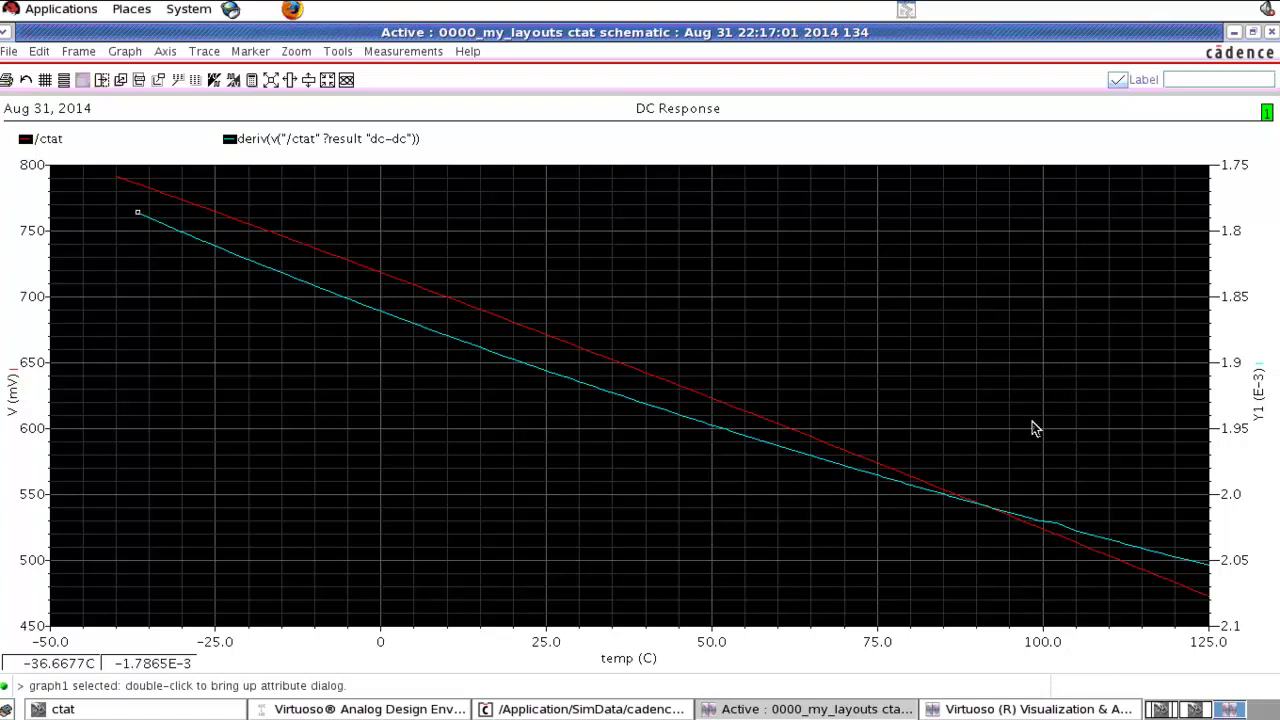
left_click(1168, 541)
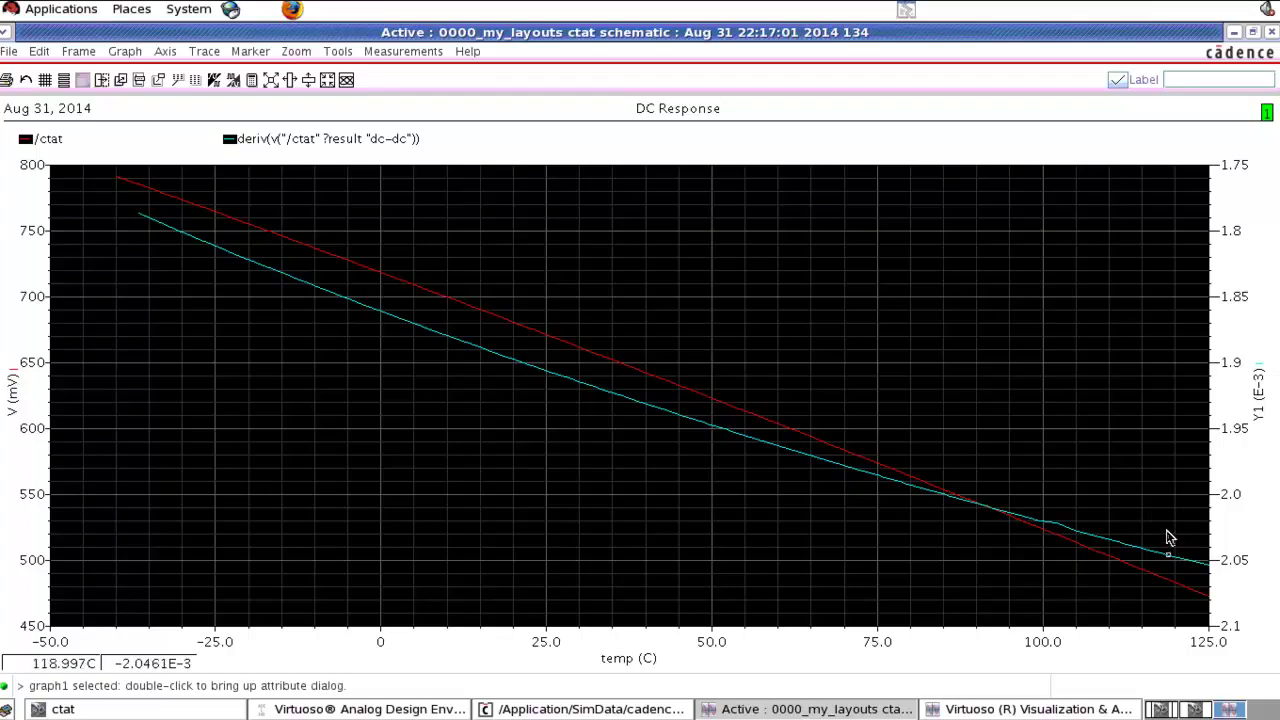